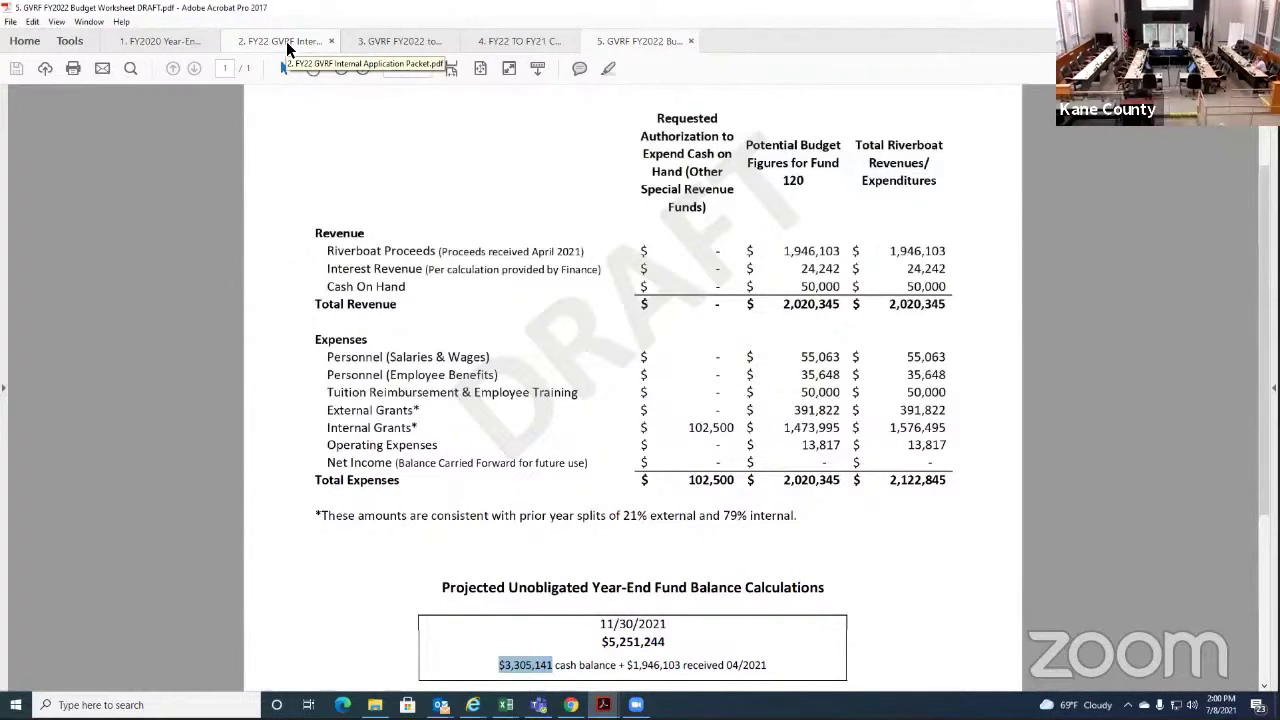
Open the FY2022 to FY2021 comparison PDF and point out Child Advocacy Center's FY2021 total, FY2022 total and Riverboat Funds difference by selecting each figure
click(400, 41)
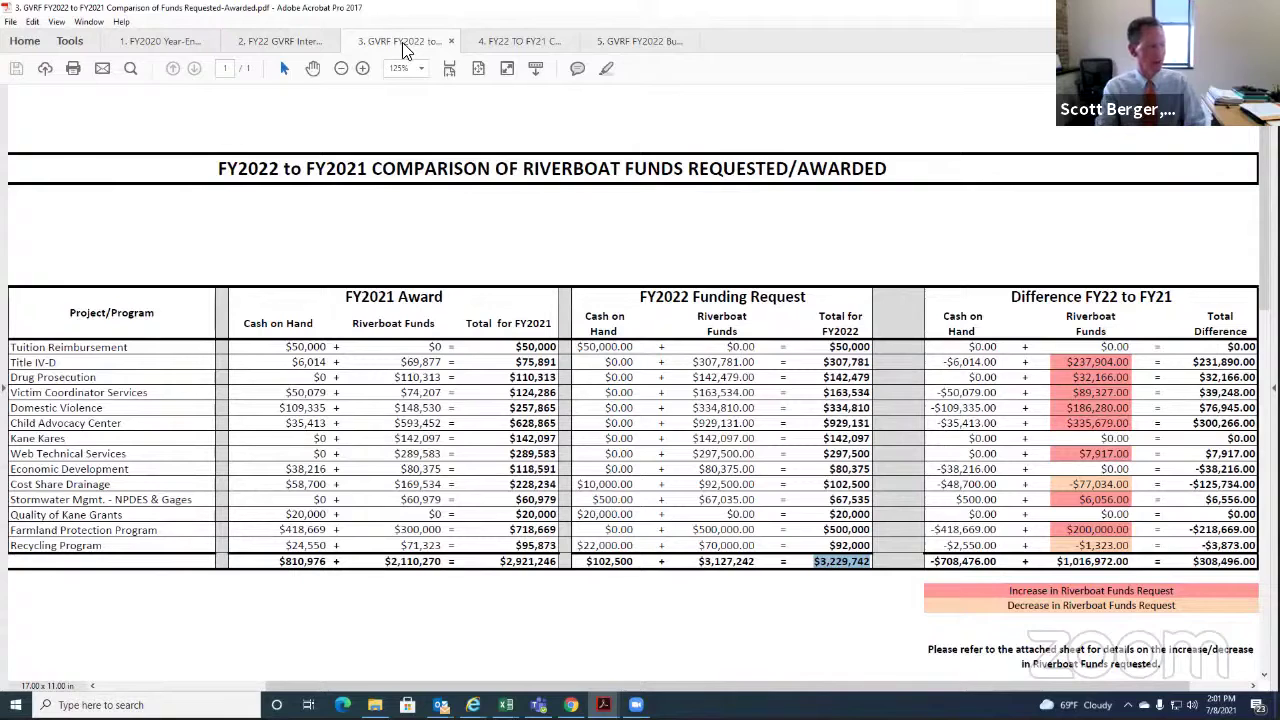
drag(508, 423, 557, 426)
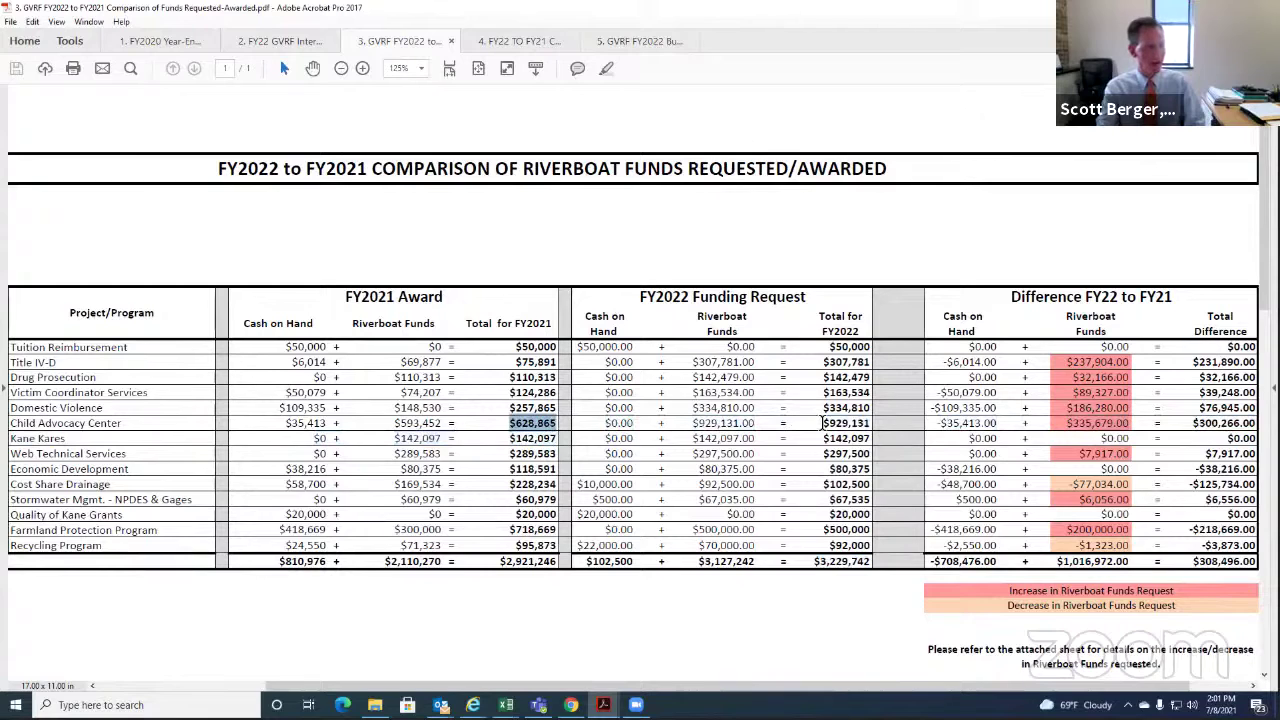
drag(822, 423, 870, 424)
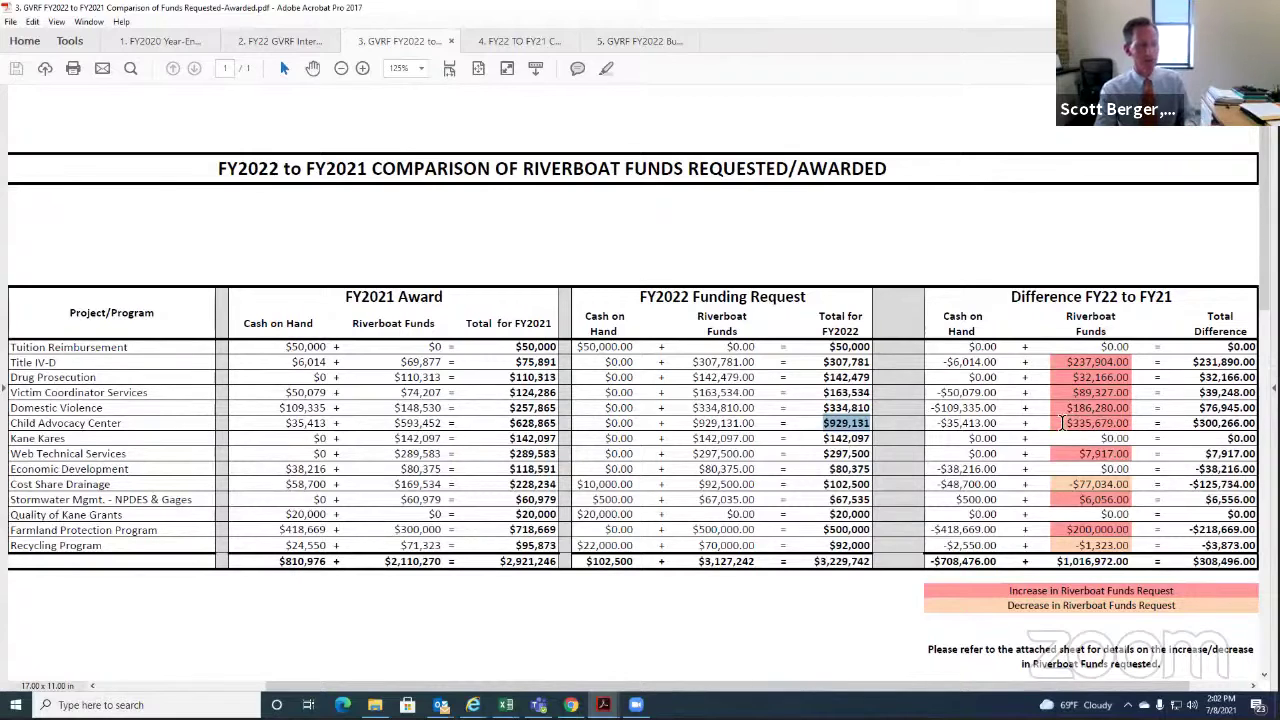
drag(1064, 423, 1124, 421)
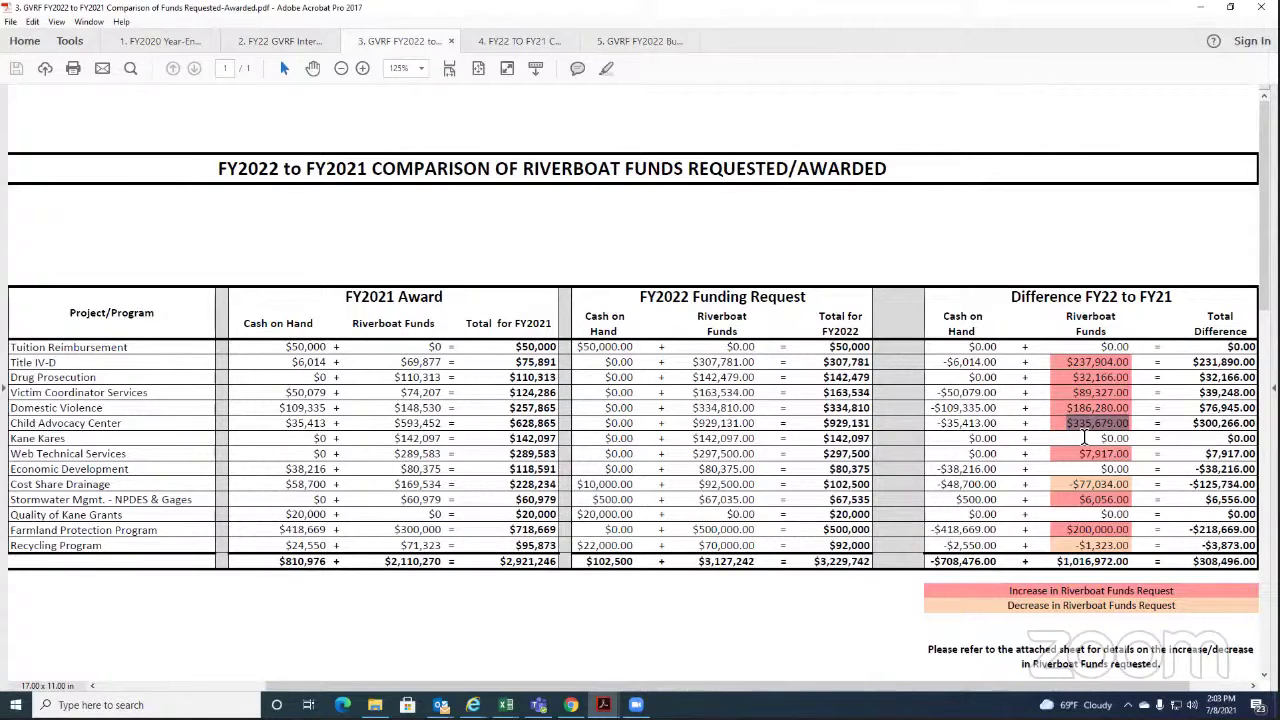
click(905, 635)
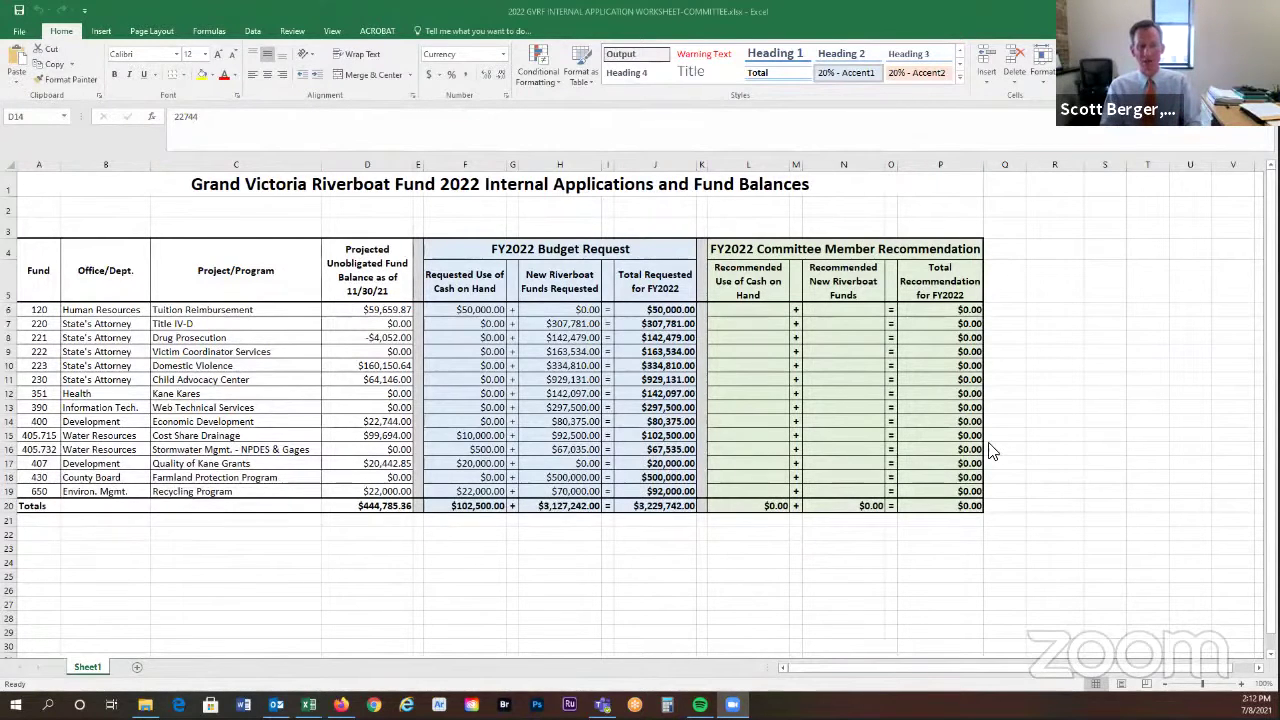
Point out the projected unobligated fund balances and the requested use of cash on hand for all programs by selecting each column's cells
click(360, 255)
click(355, 253)
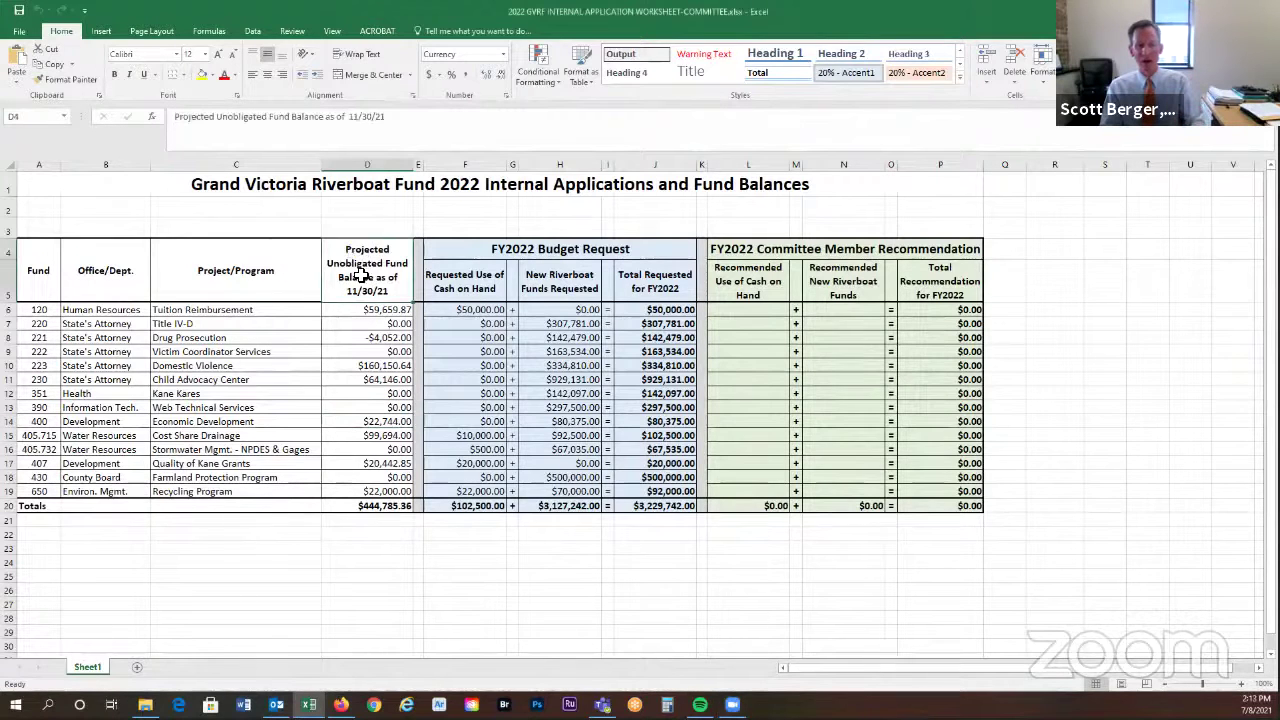
drag(375, 292, 385, 489)
drag(386, 491, 387, 476)
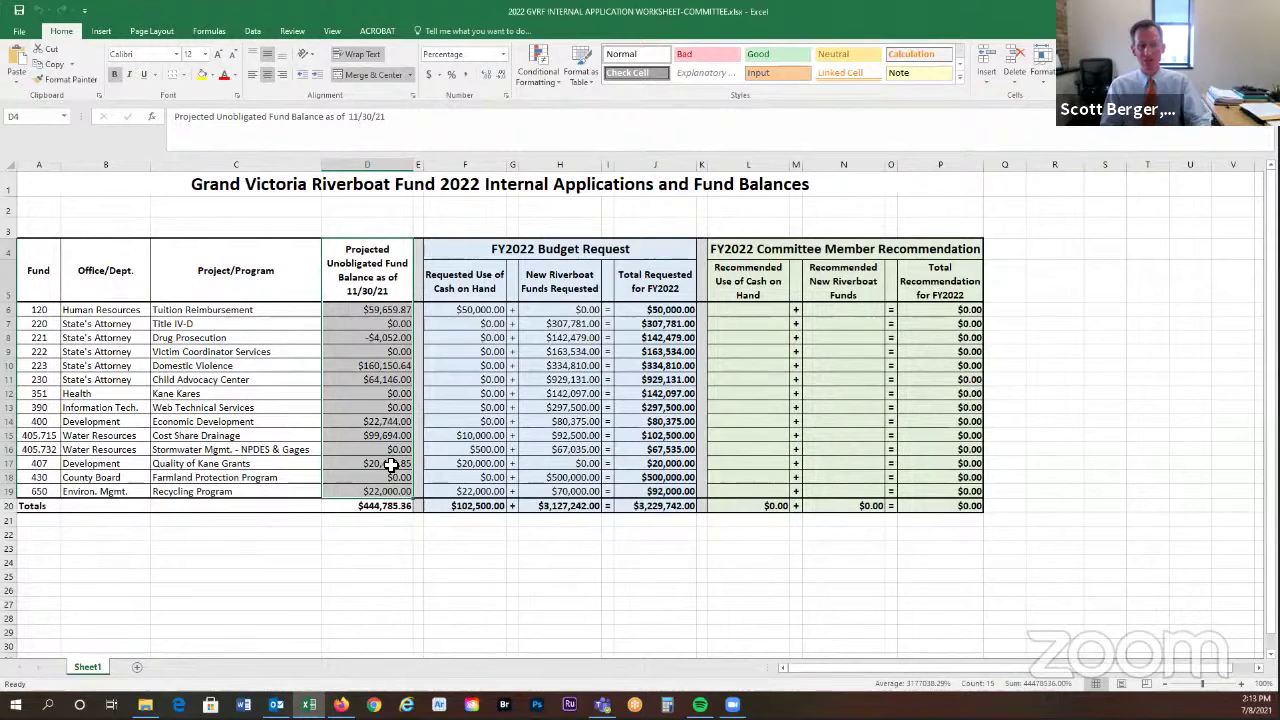
click(477, 421)
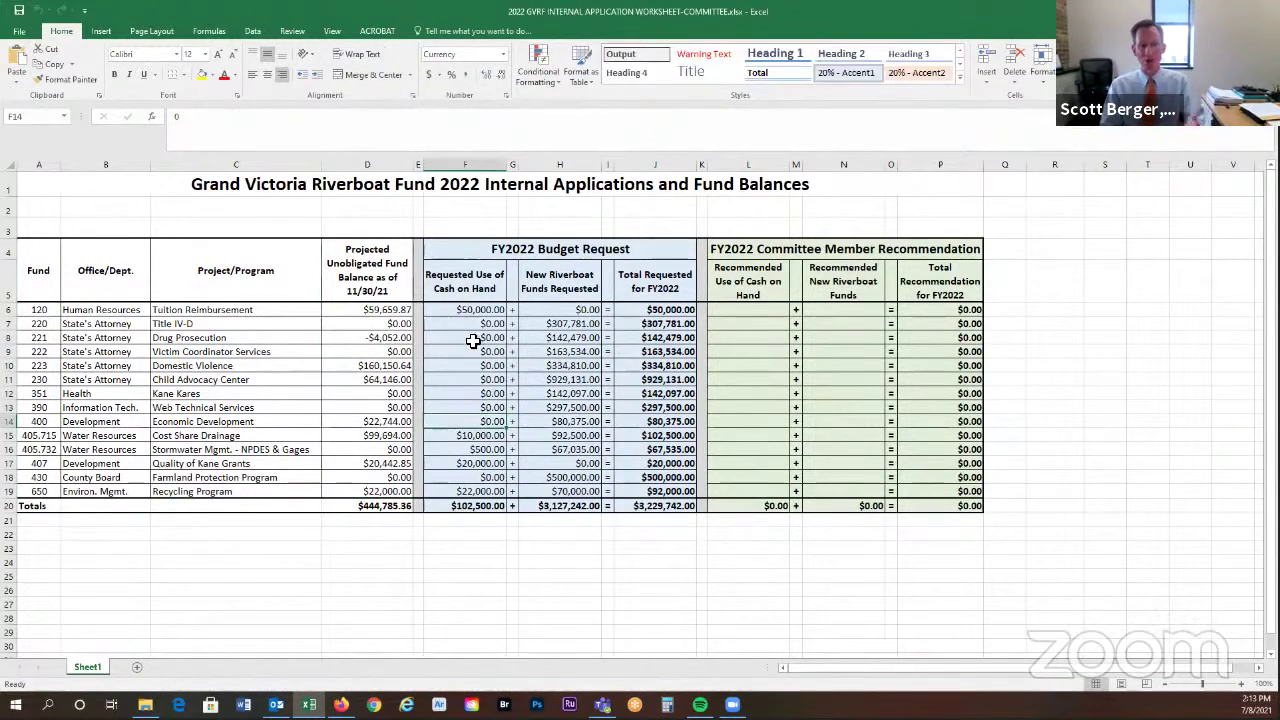
drag(474, 311, 486, 493)
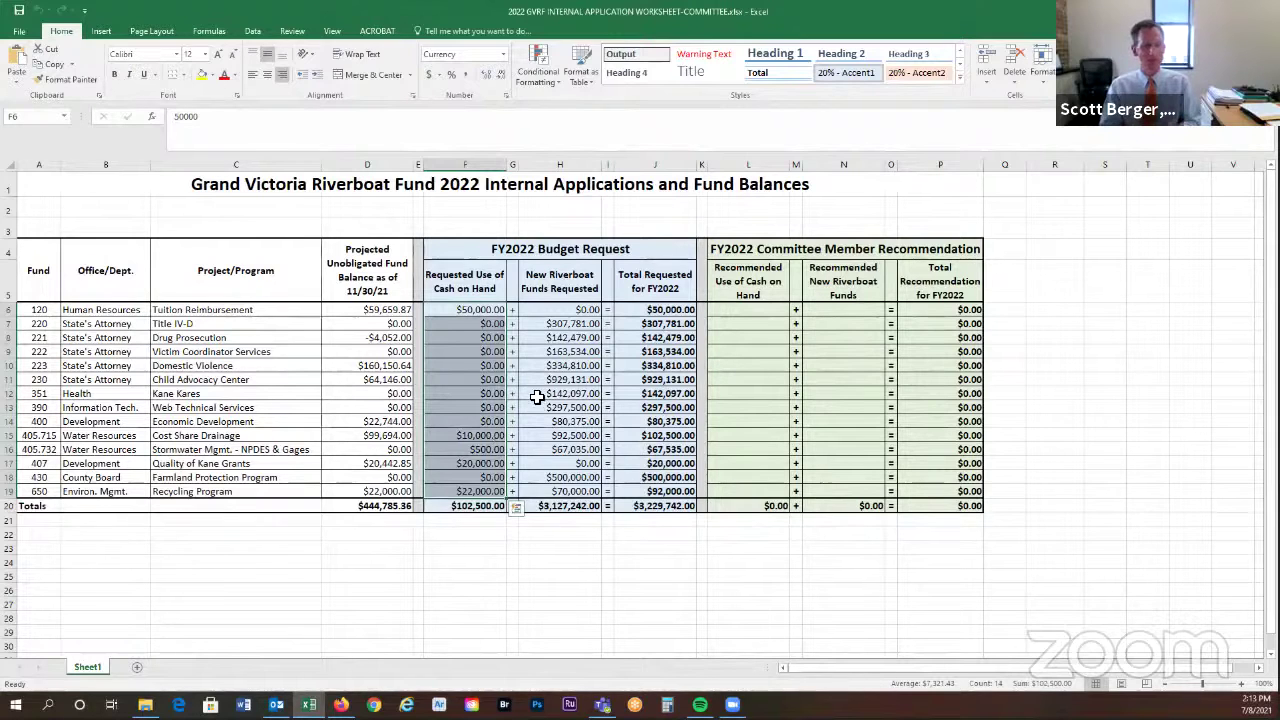
click(473, 221)
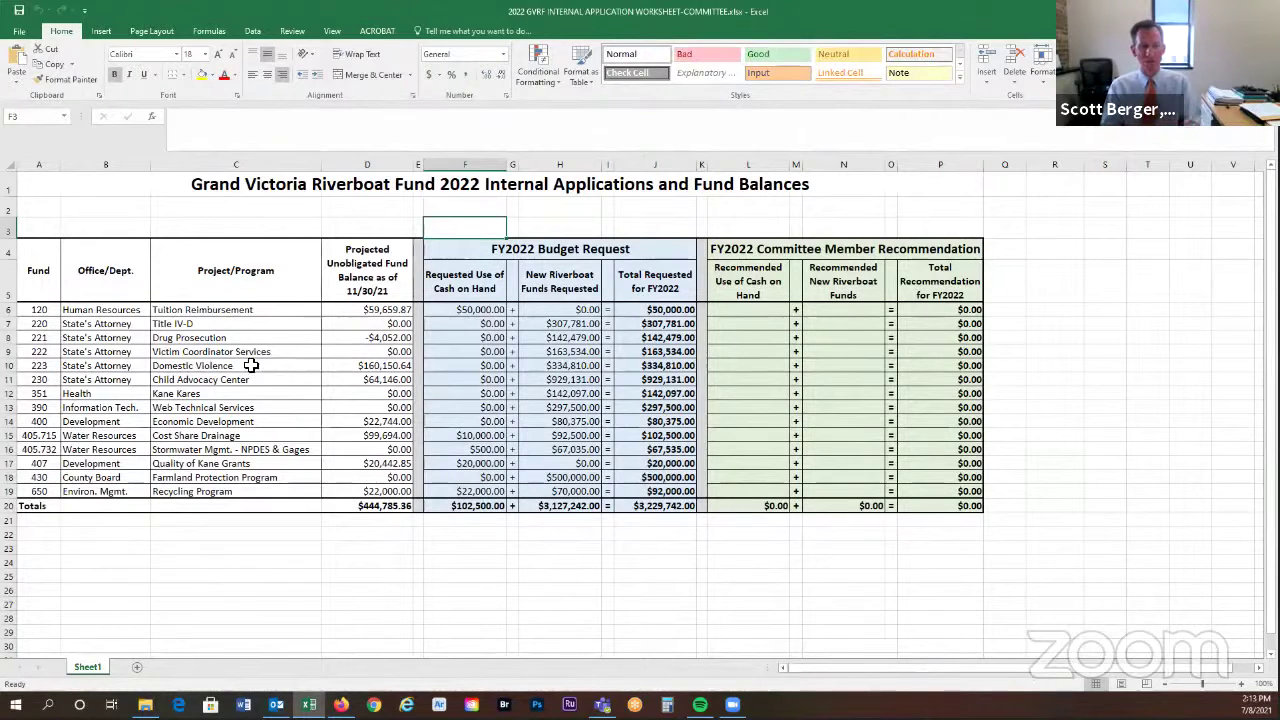
Highlight Domestic Violence's projected fund balance and requested cash on hand in yellow, and select all programs' projected balances
click(366, 365)
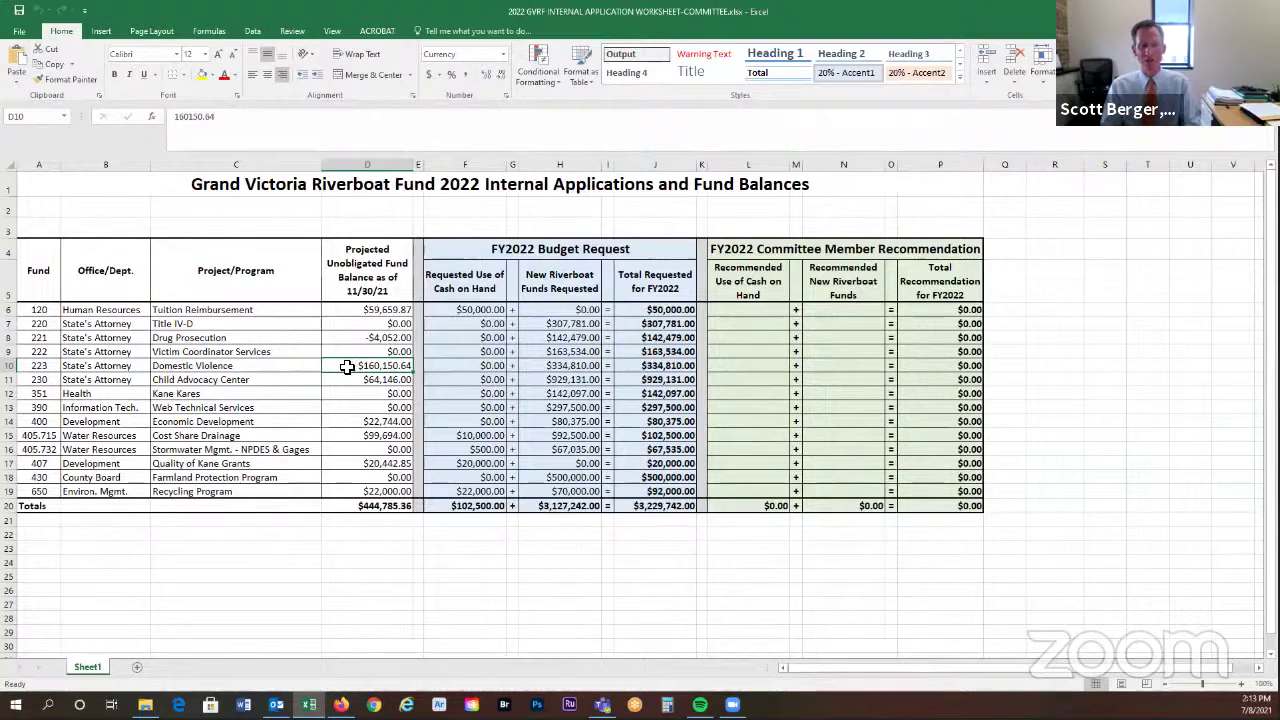
click(201, 76)
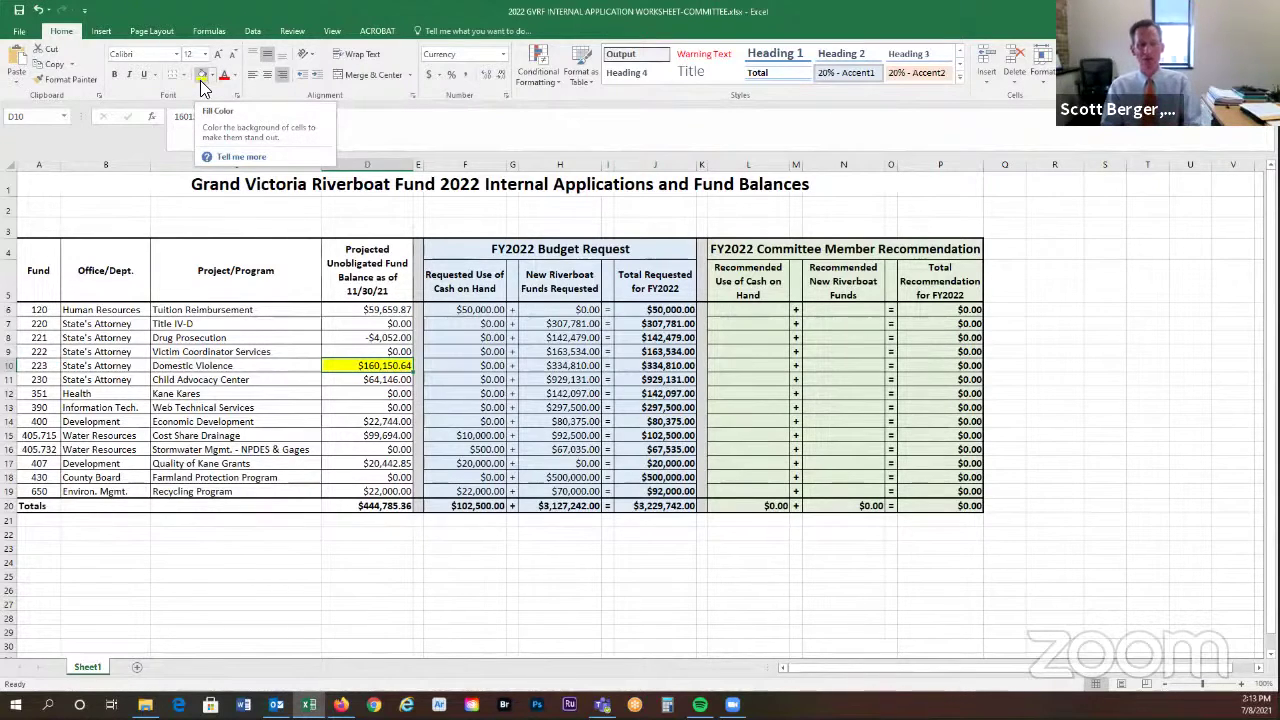
click(478, 364)
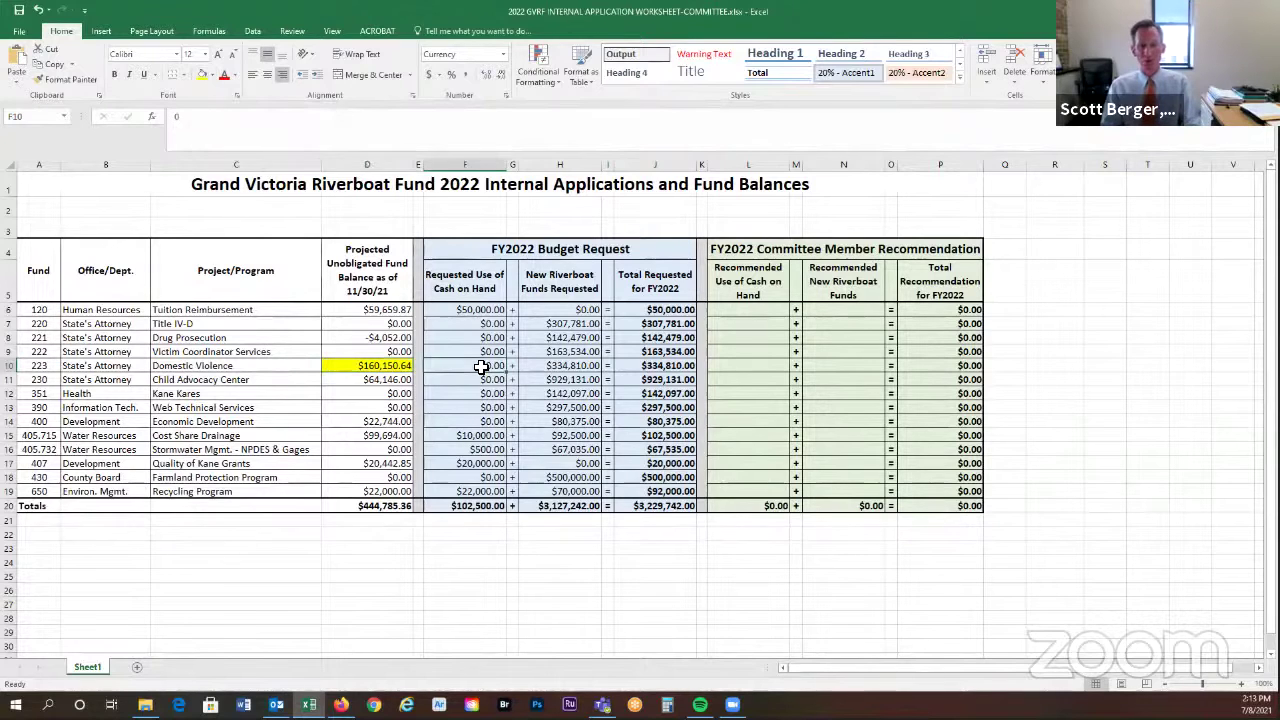
click(201, 75)
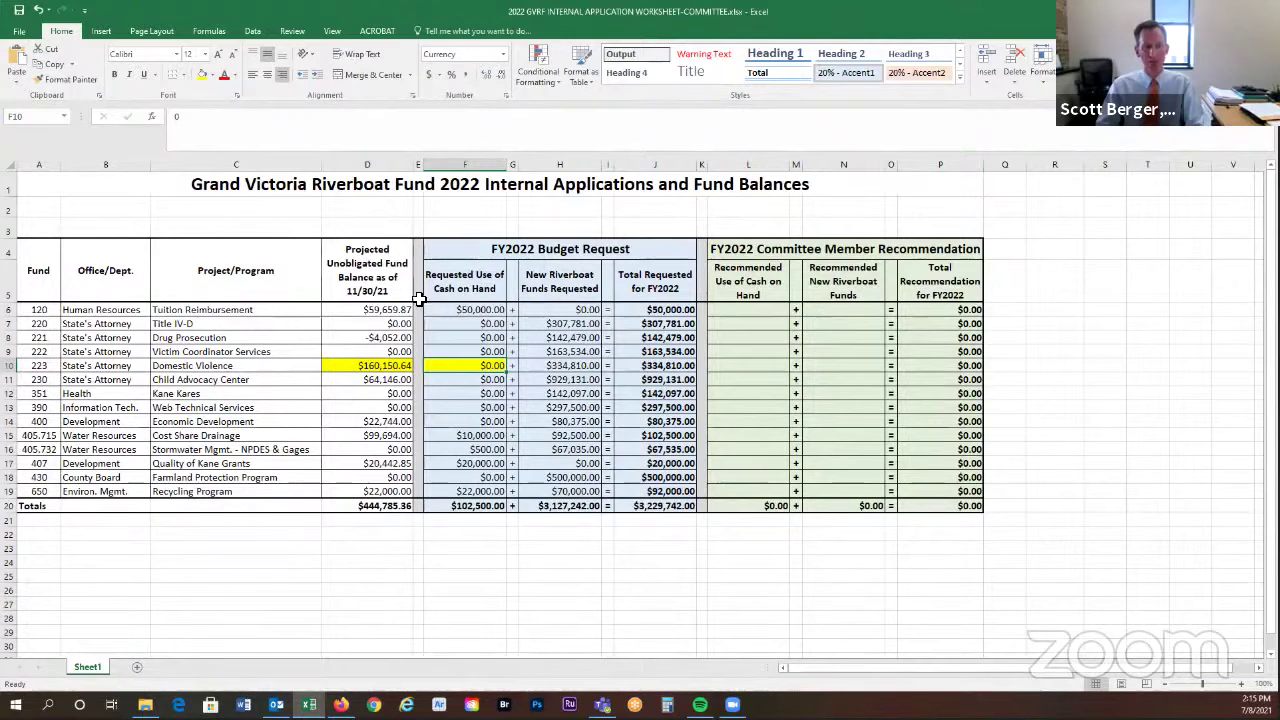
drag(392, 312, 392, 492)
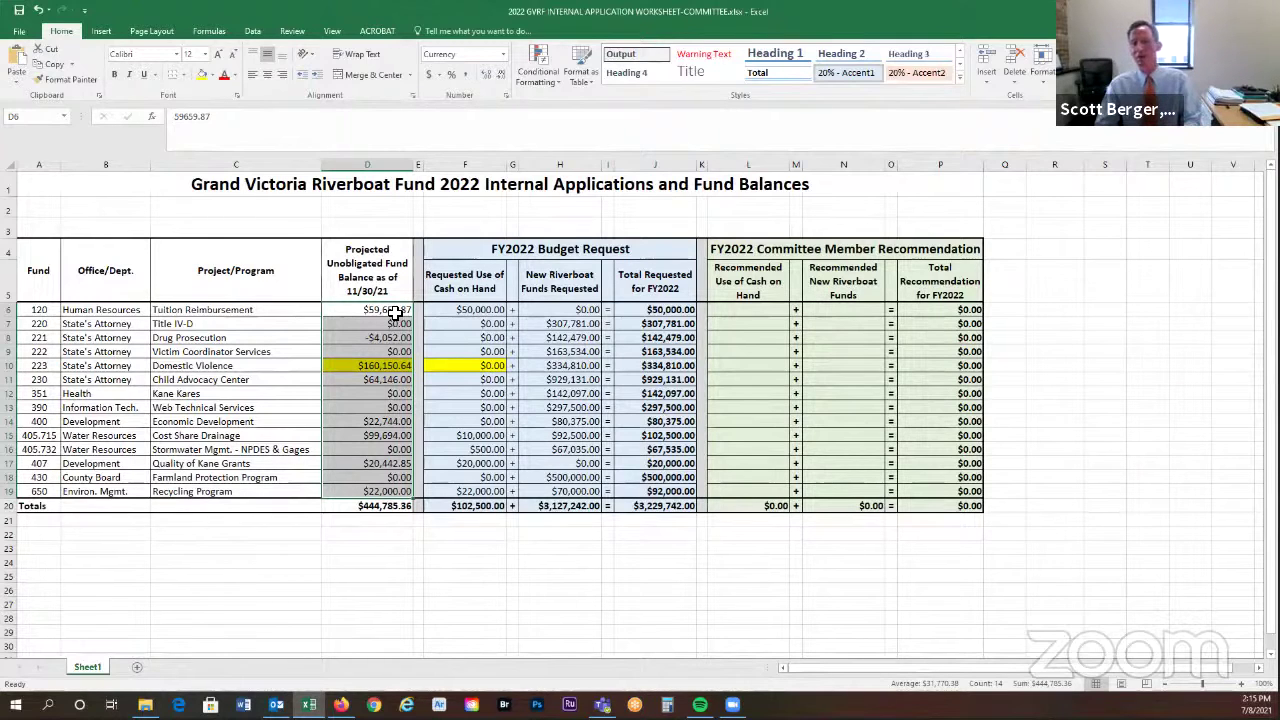
Restore the light blue fill on Domestic Violence's requested cash on hand and set its projected fund balance to no fill
click(465, 365)
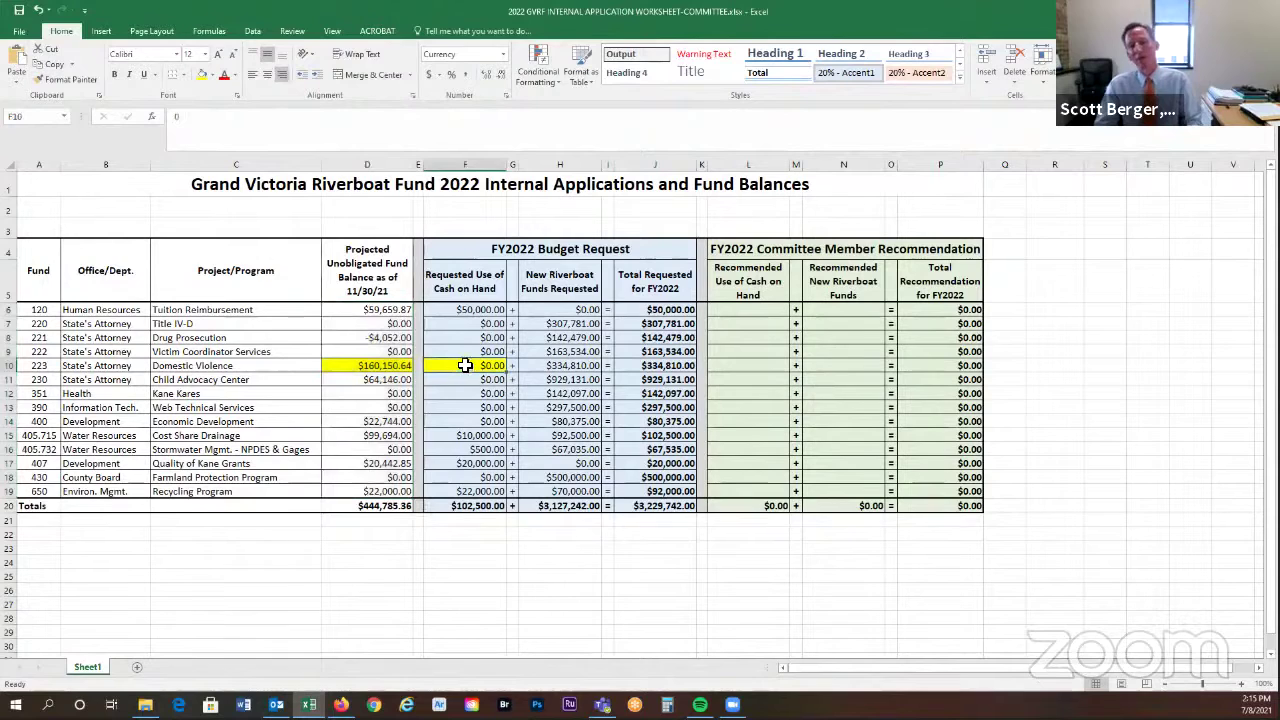
click(211, 75)
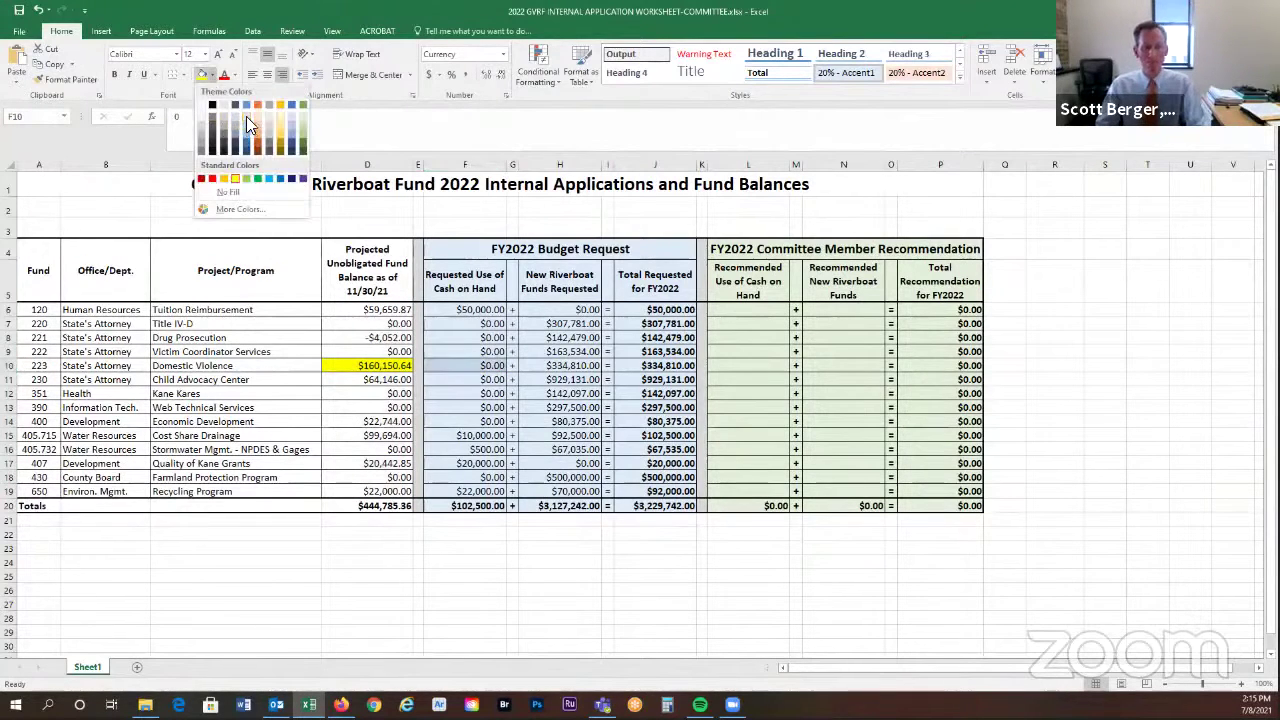
click(248, 127)
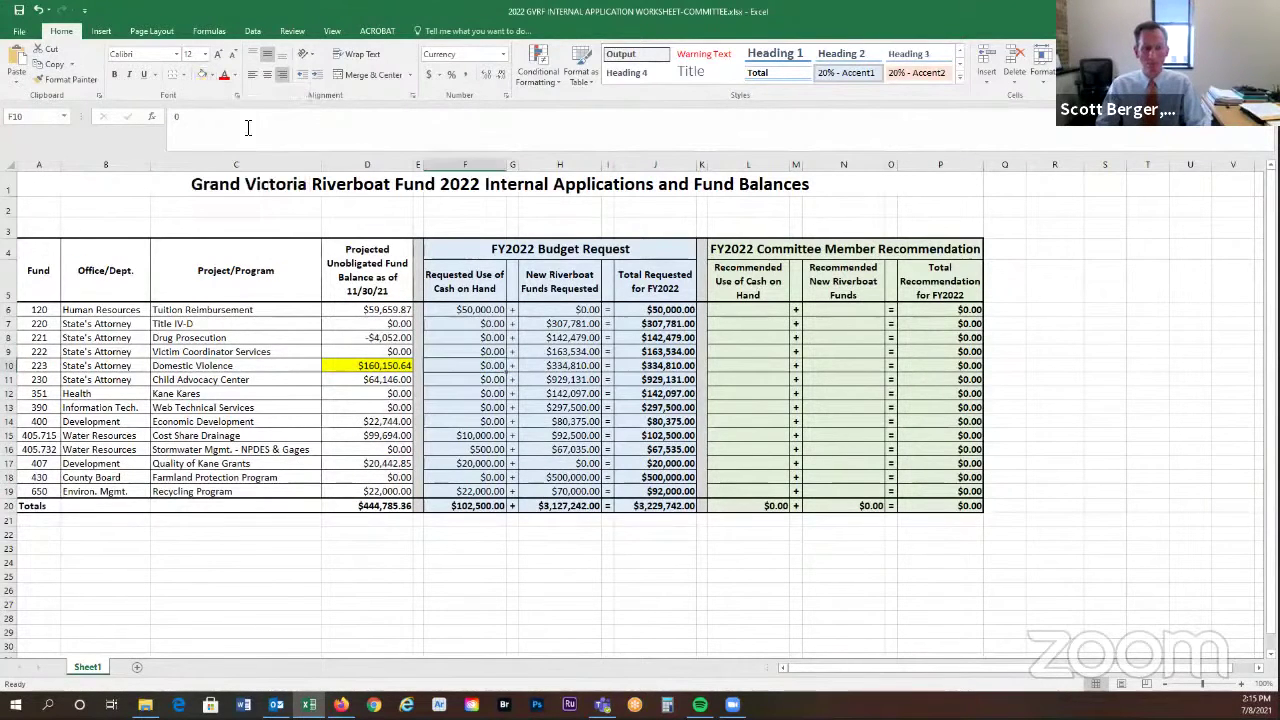
click(357, 365)
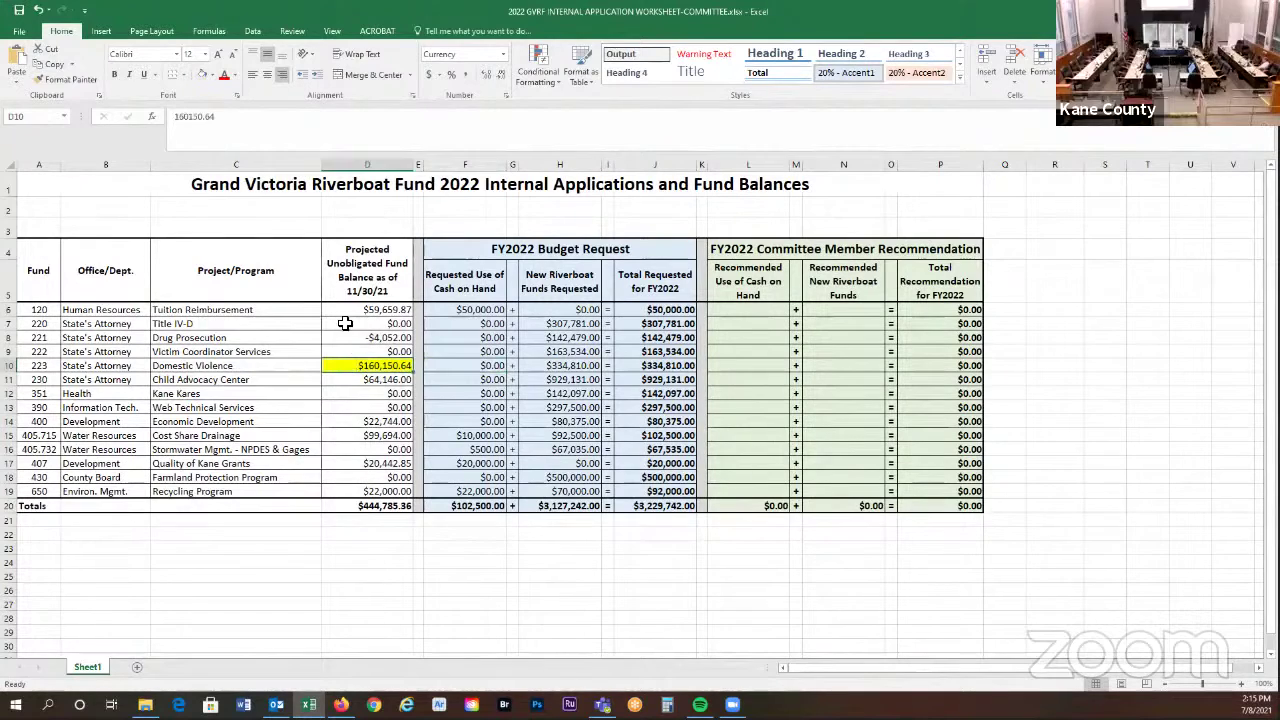
click(212, 79)
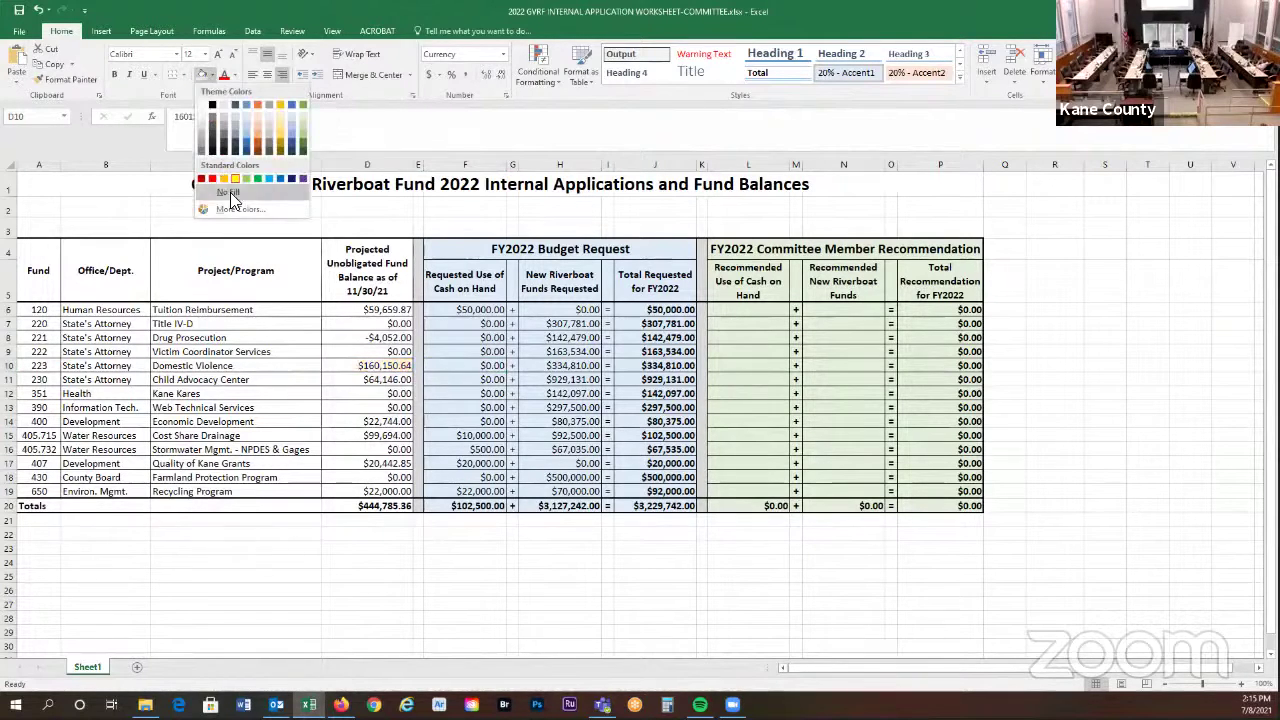
click(230, 192)
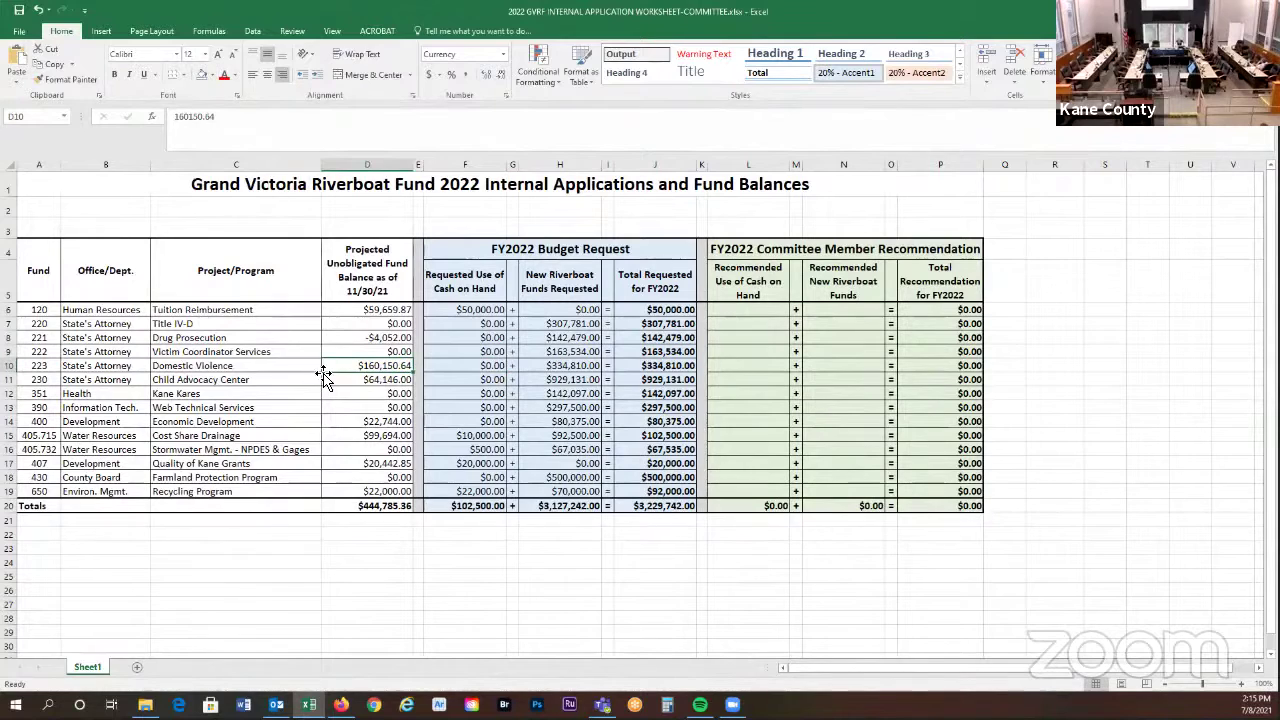
Highlight in yellow Tuition Reimbursement's projected balance and requested cash on hand, plus Domestic Violence's projected balance
click(382, 310)
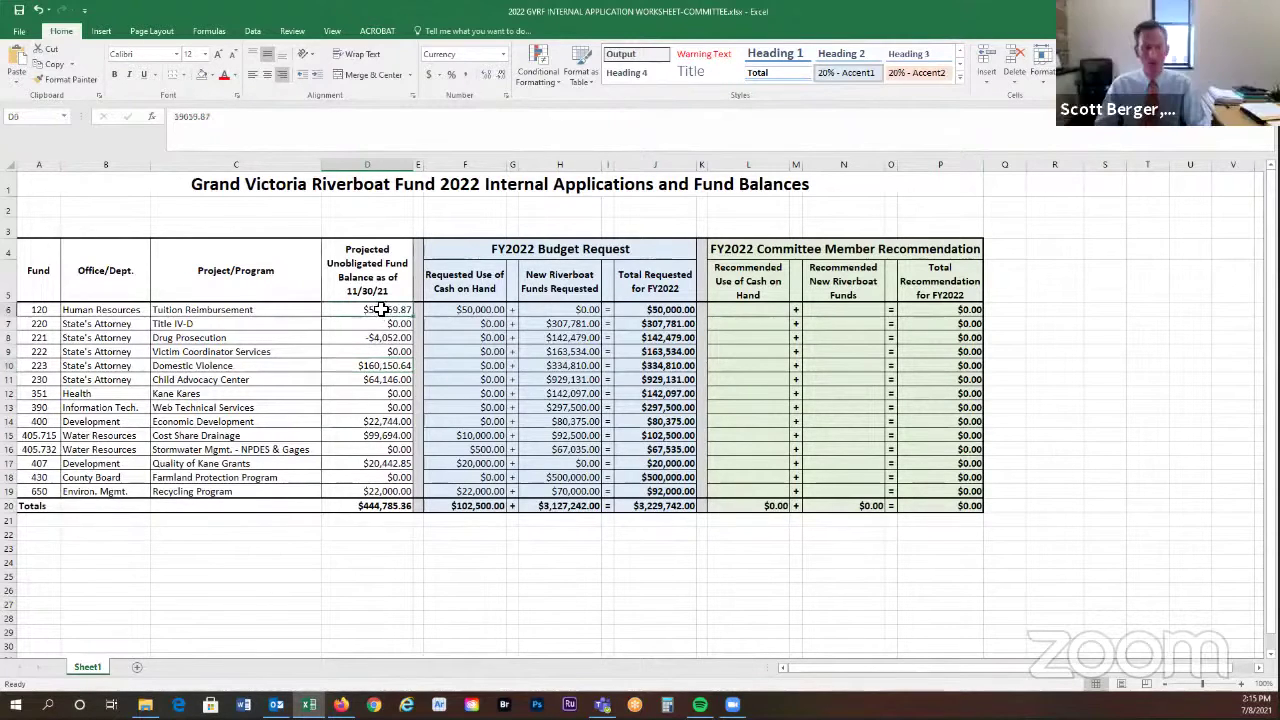
click(212, 79)
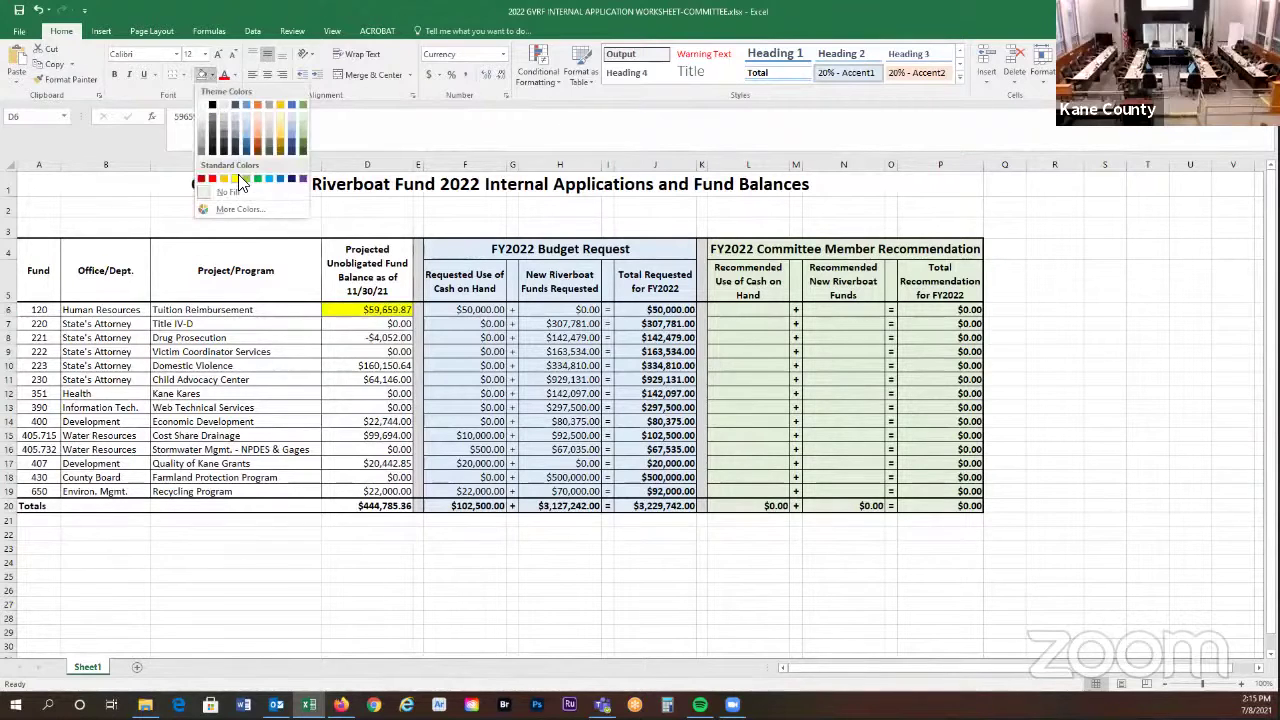
click(238, 174)
click(487, 310)
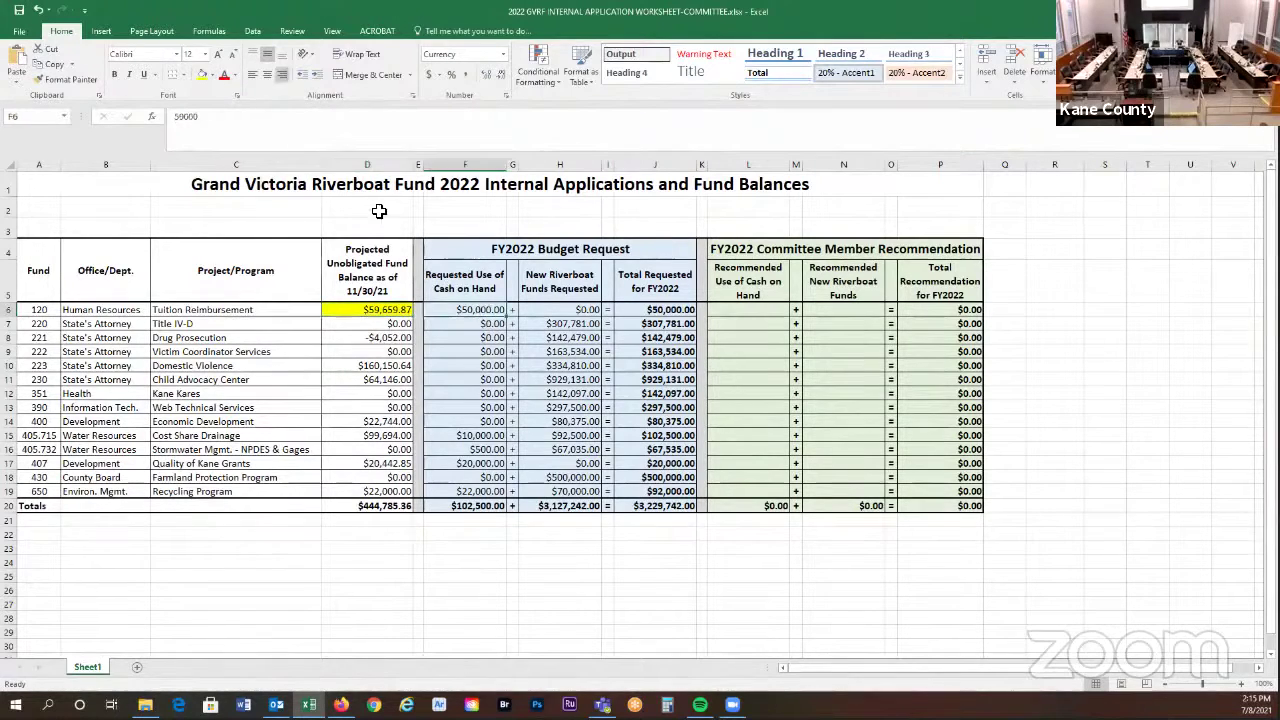
click(201, 75)
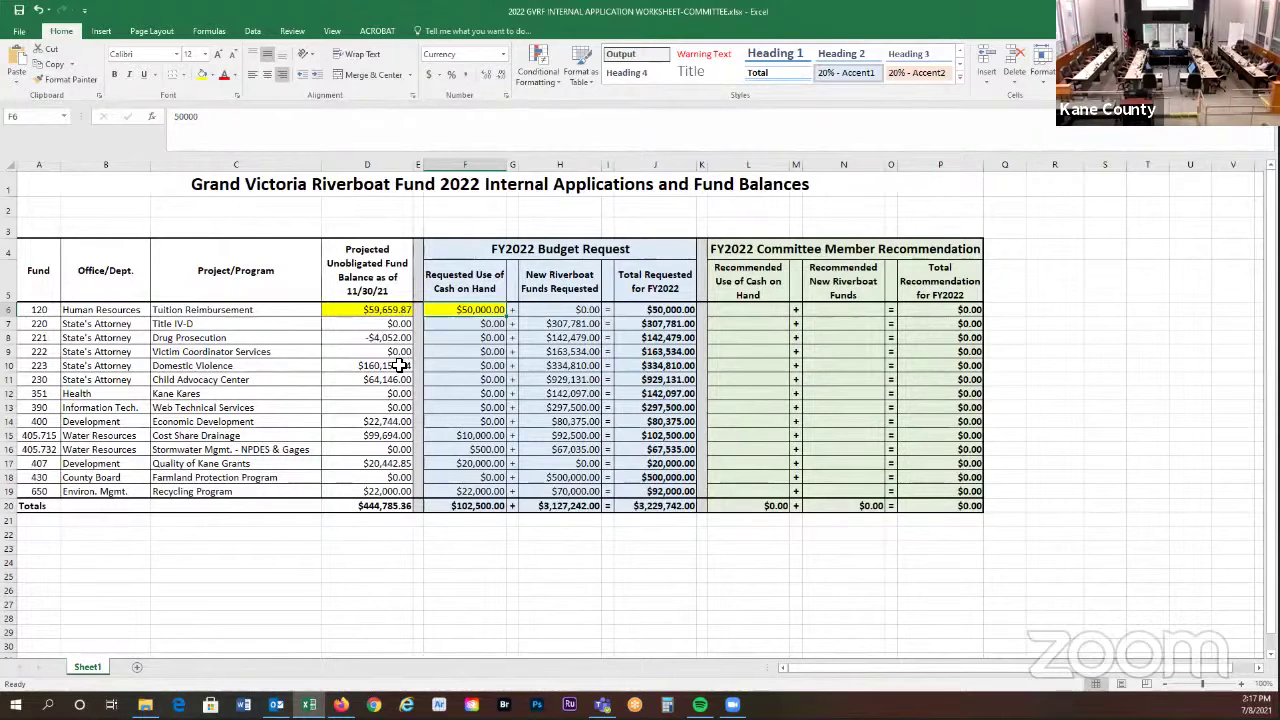
click(398, 366)
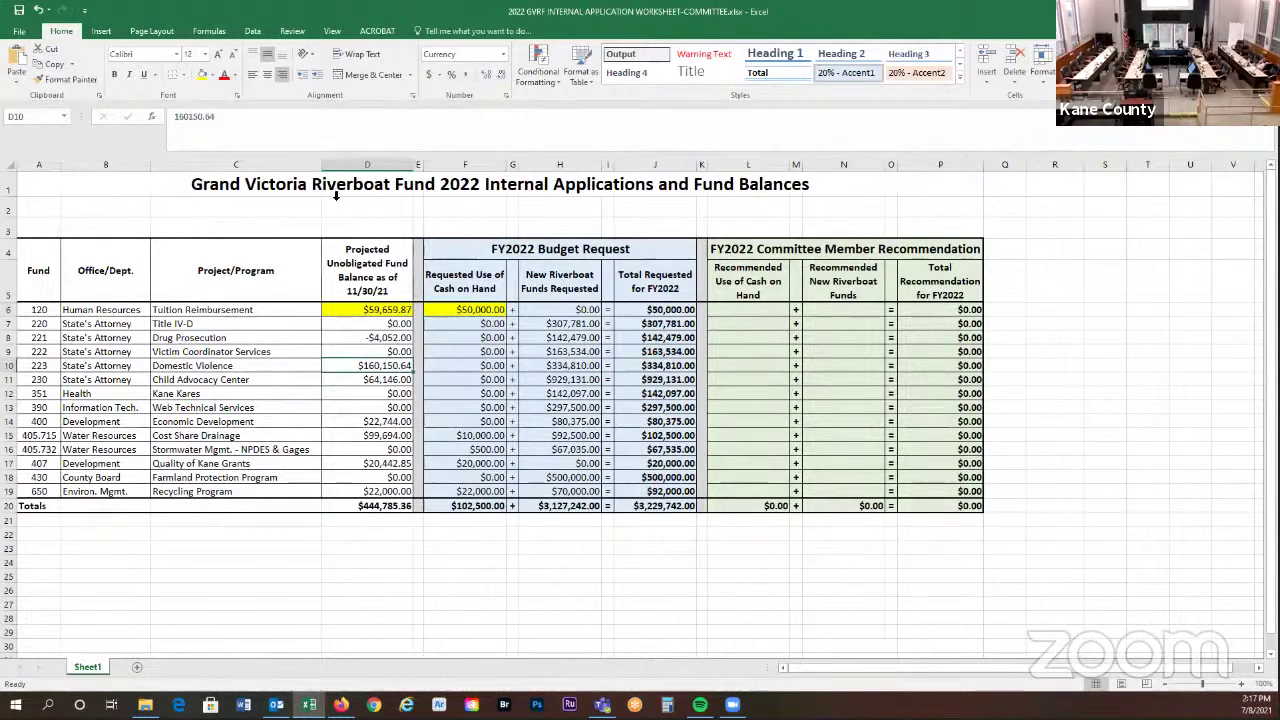
click(201, 75)
Set Tuition Reimbursement's projected balance to no fill and restore the light blue fill on its requested cash on hand
click(372, 308)
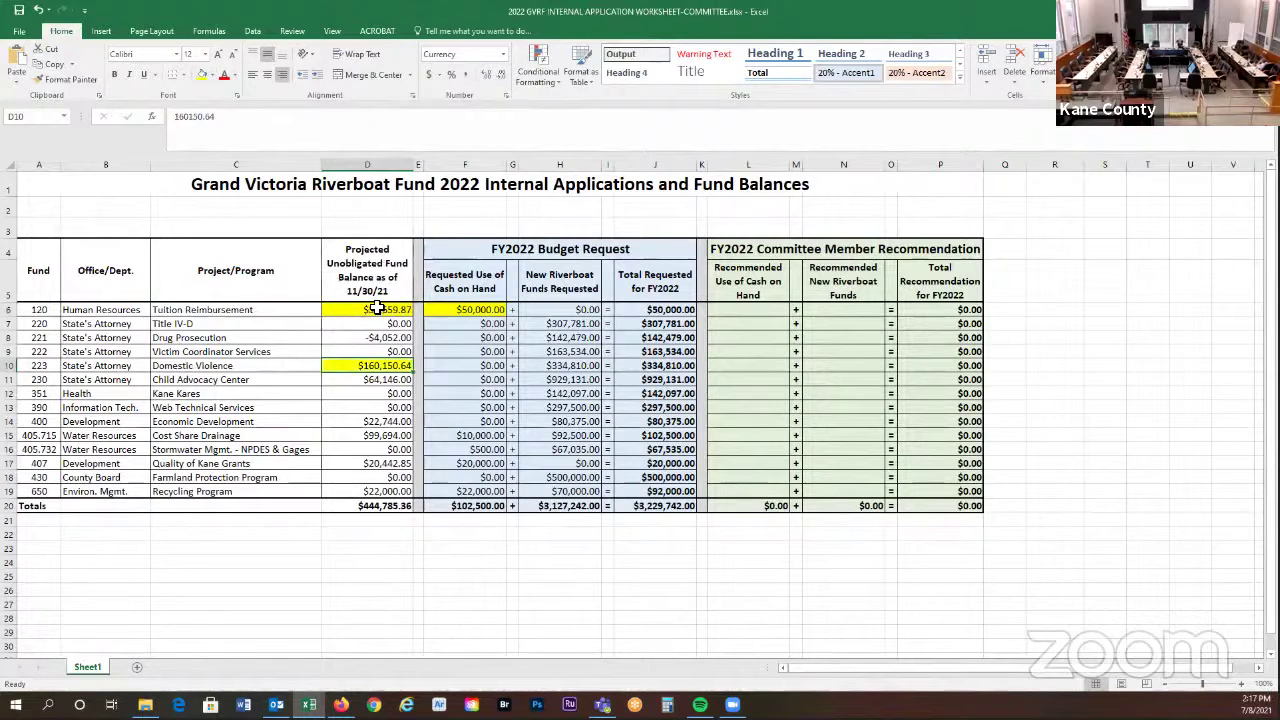
click(211, 75)
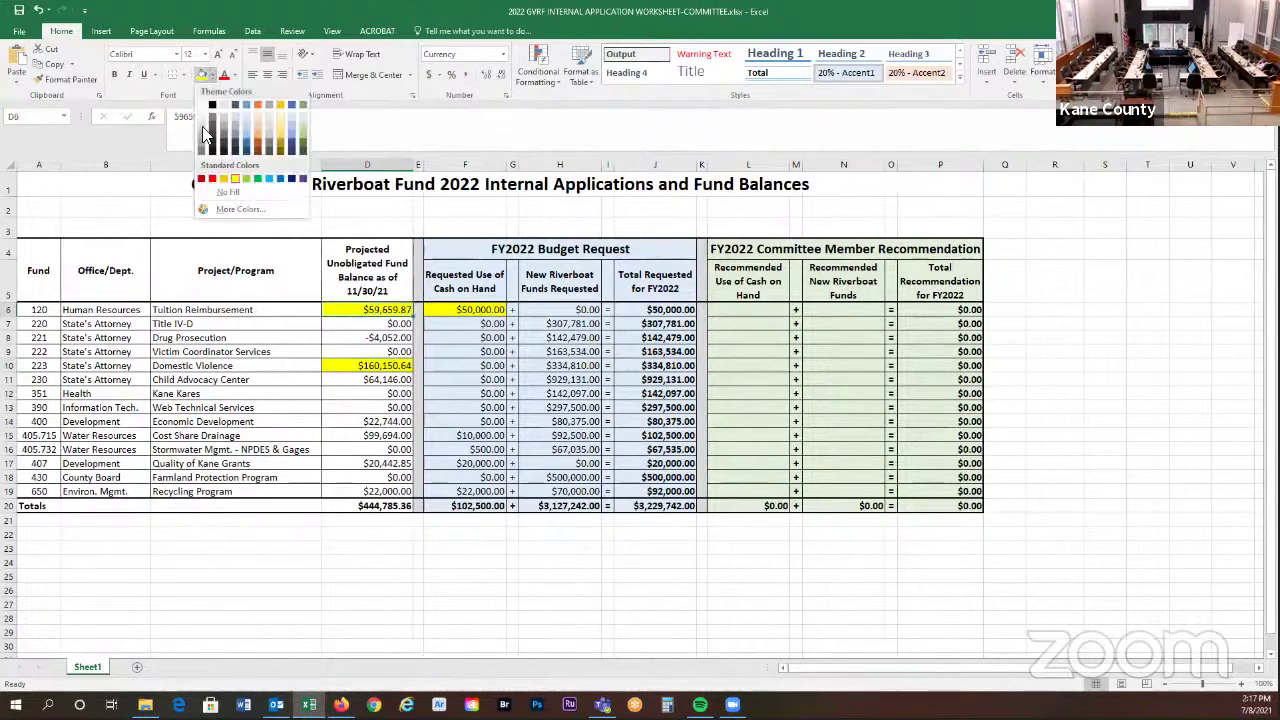
click(230, 190)
click(468, 310)
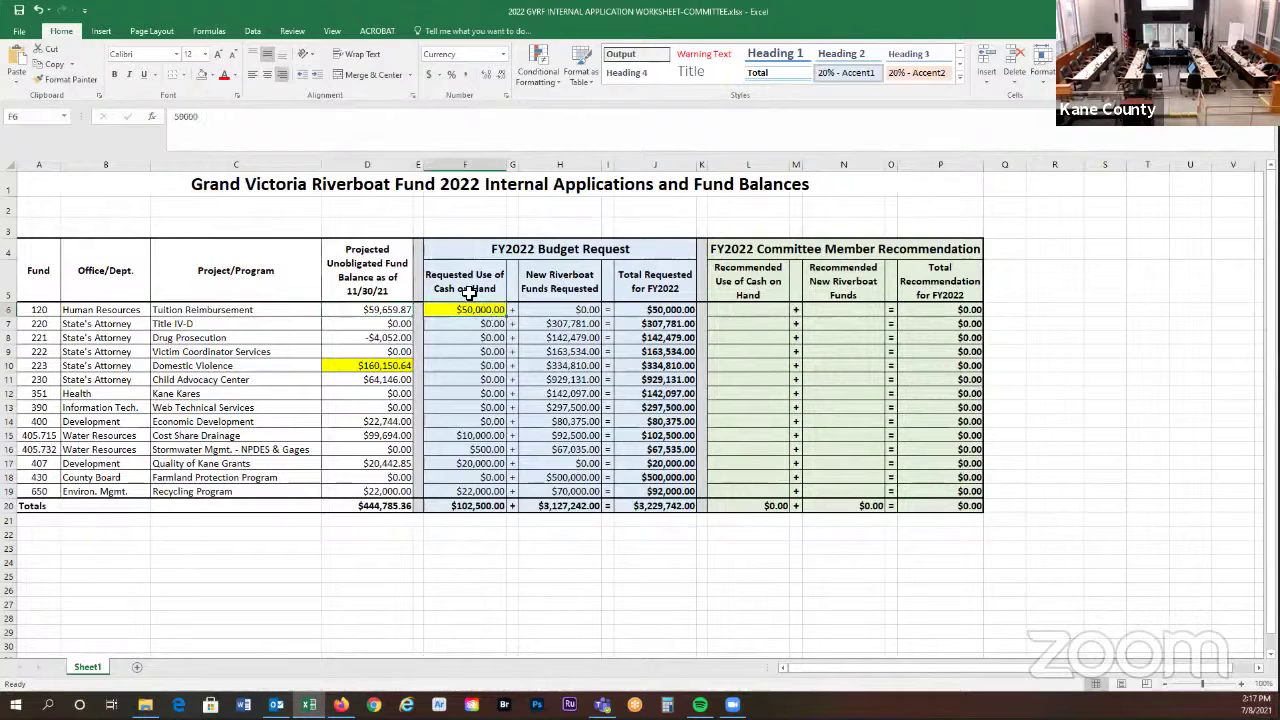
click(211, 75)
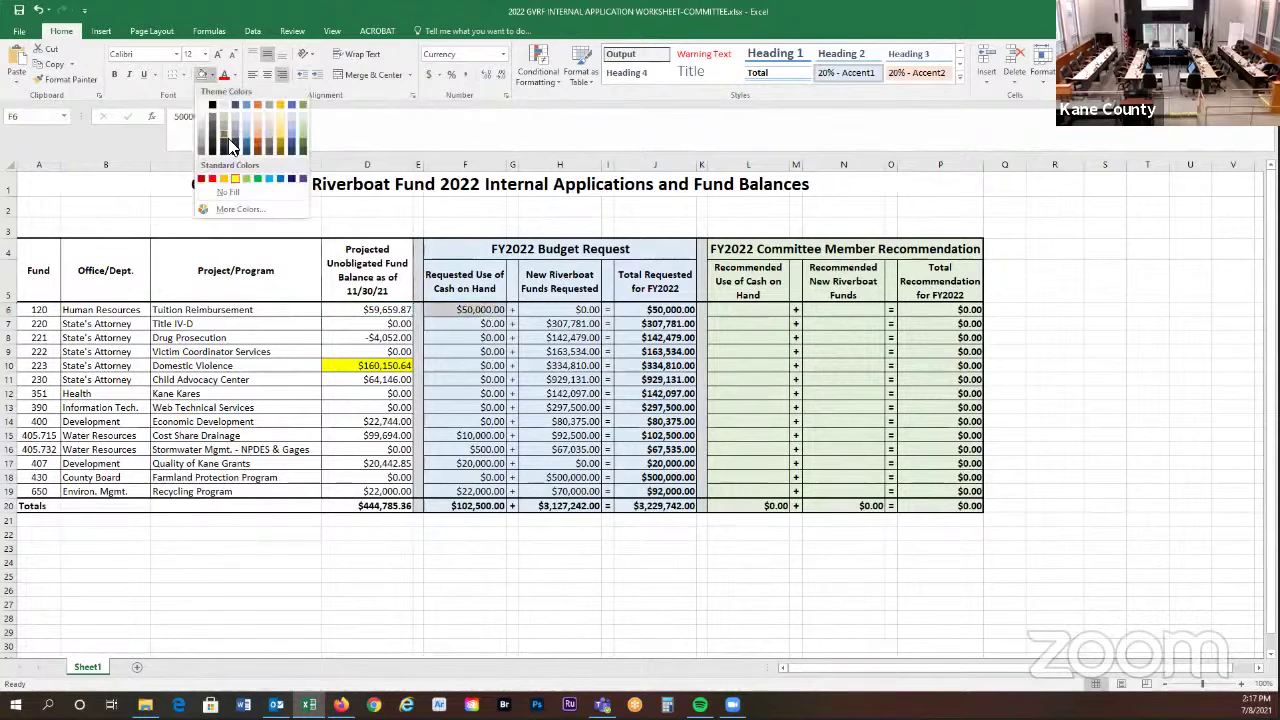
click(246, 116)
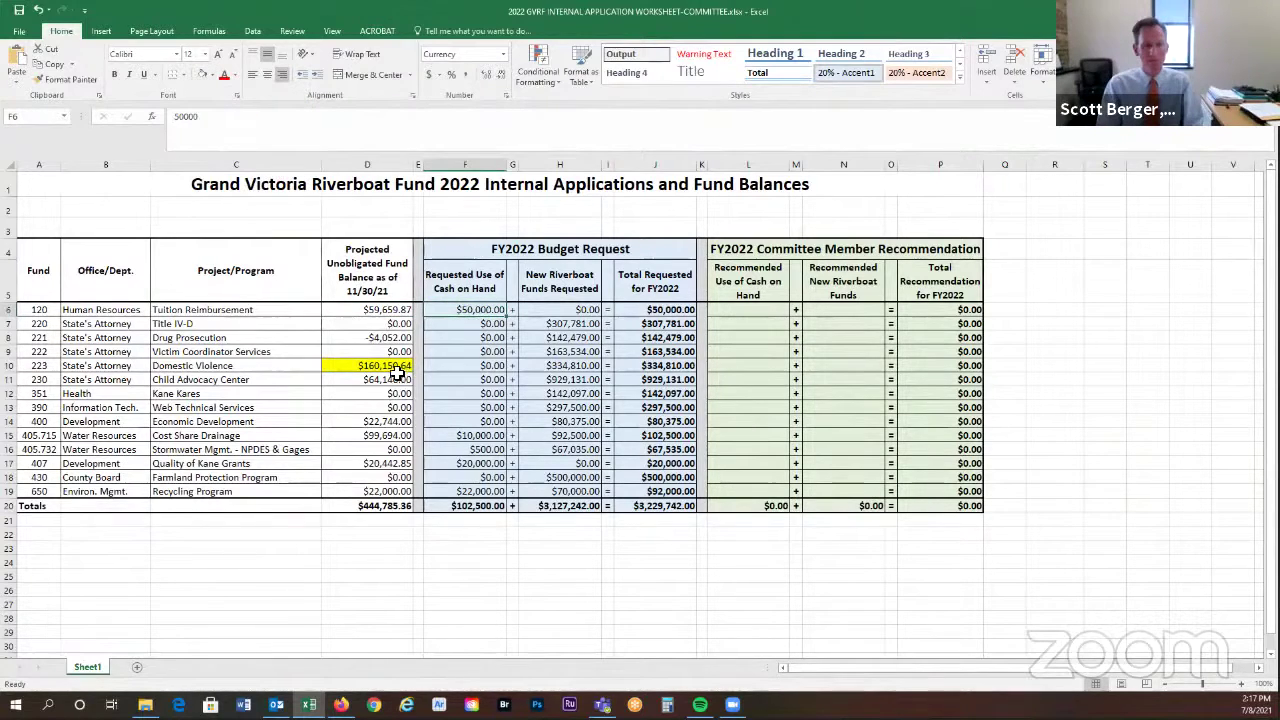
Highlight Domestic Violence's new riverboat funds requested amount in yellow
click(544, 365)
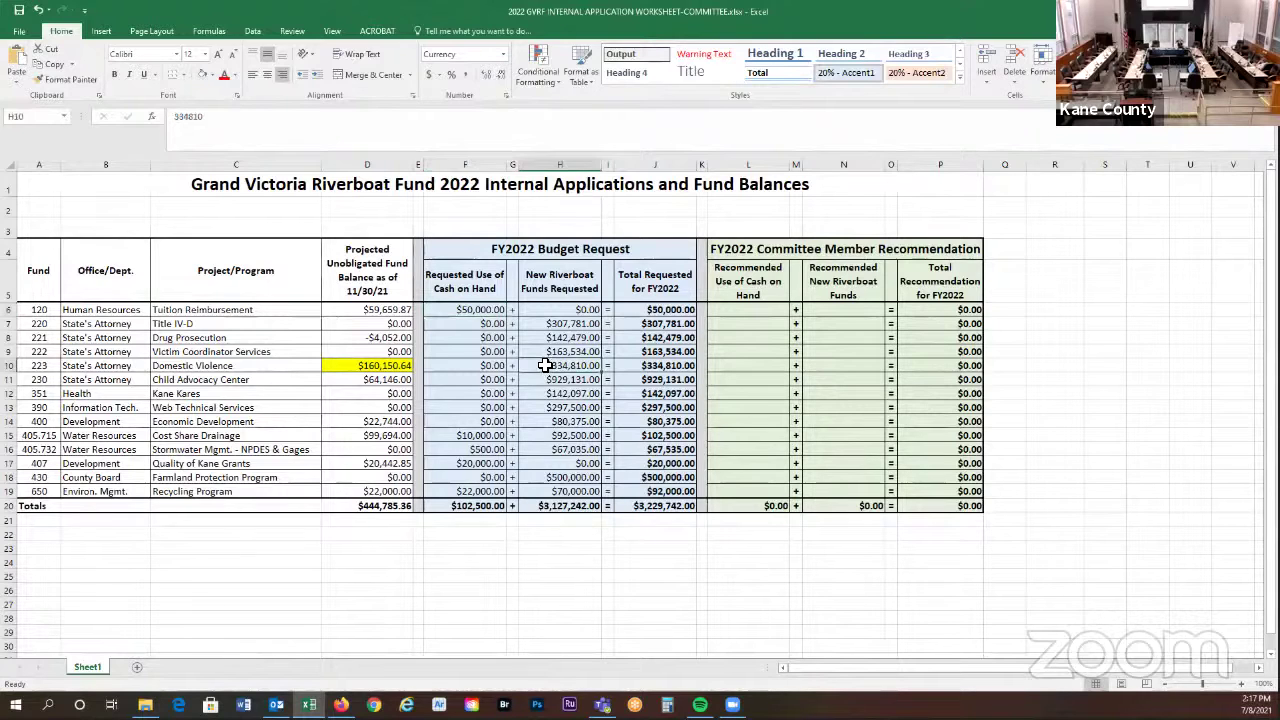
click(211, 75)
click(239, 183)
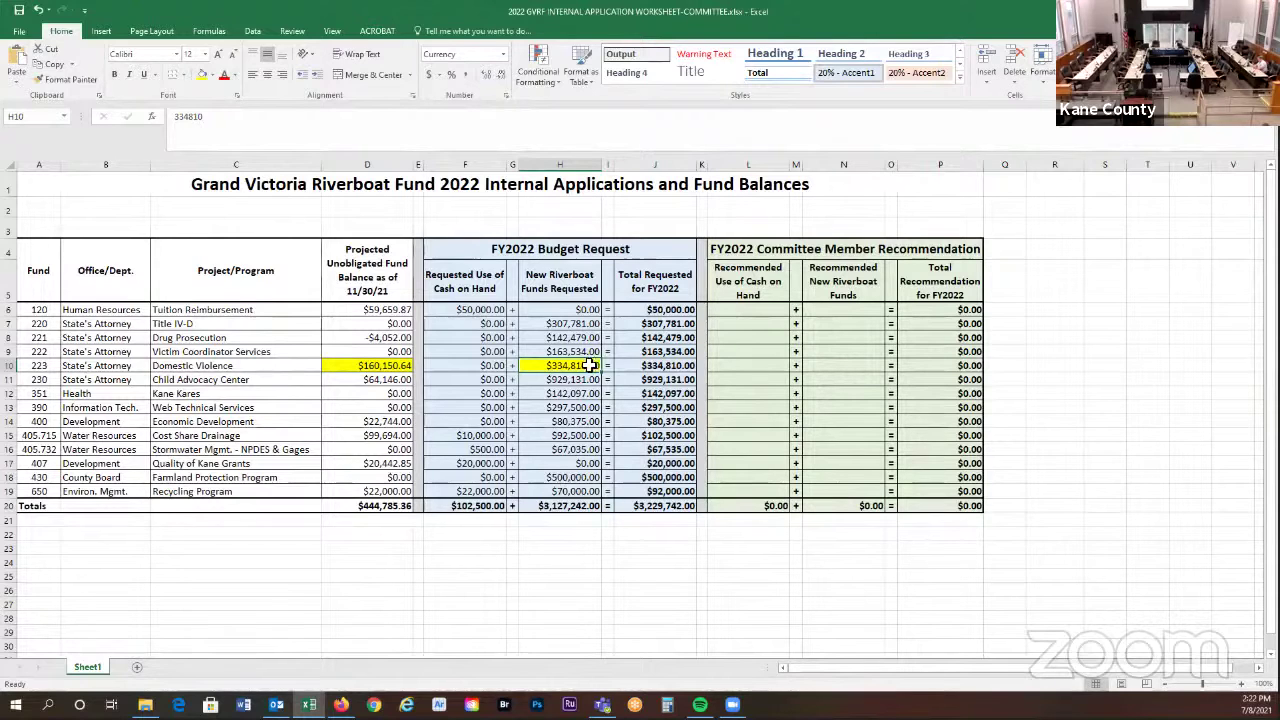
Set Domestic Violence's new riverboat funds request and projected fund balance to no fill
click(212, 76)
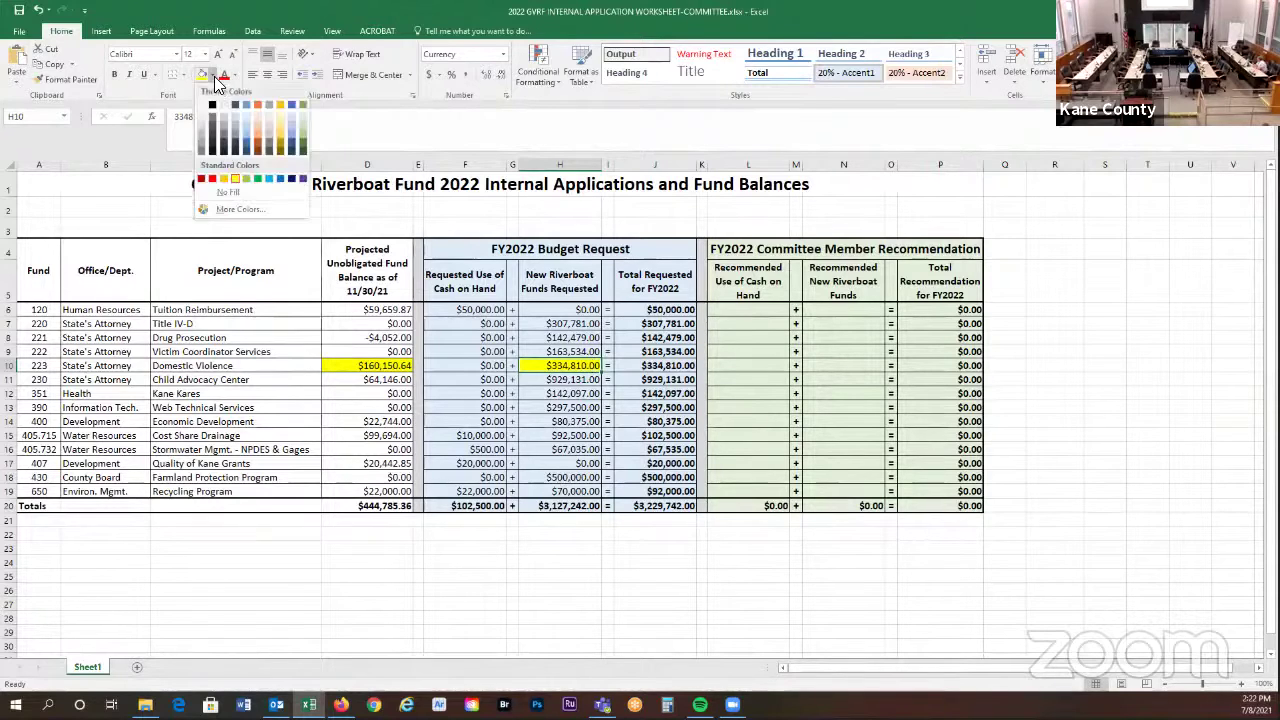
click(228, 192)
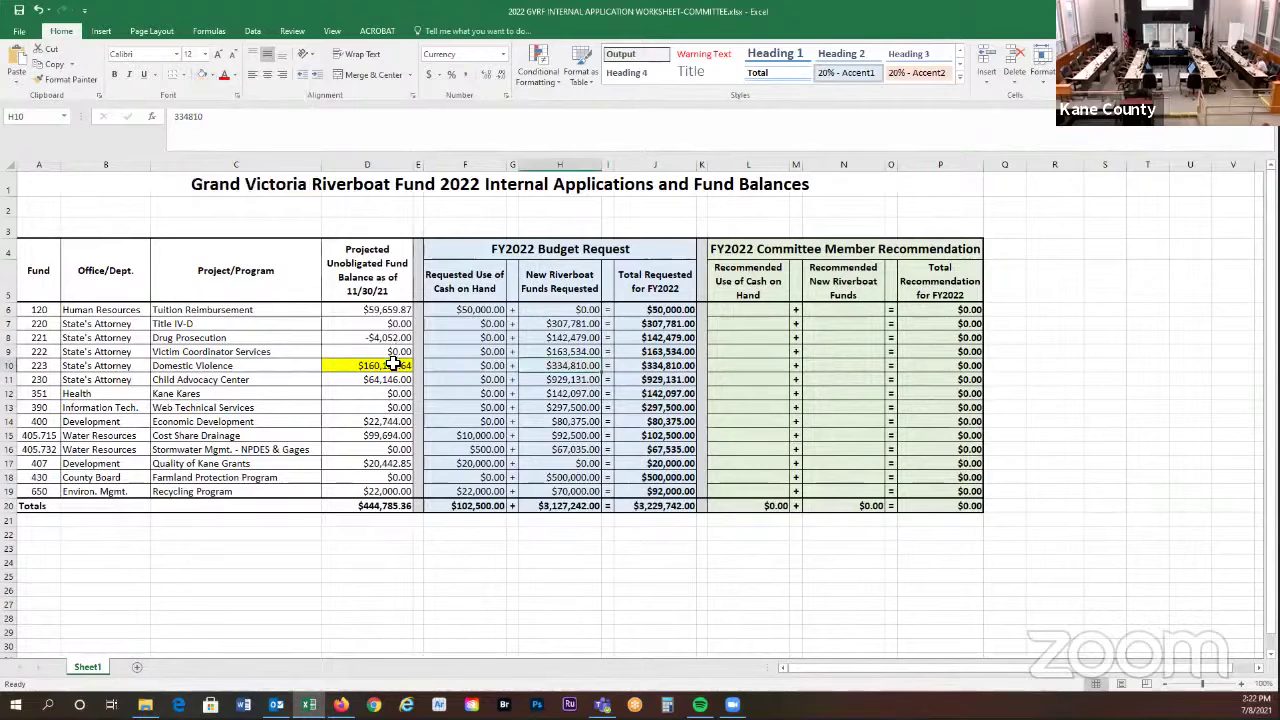
click(393, 365)
click(212, 76)
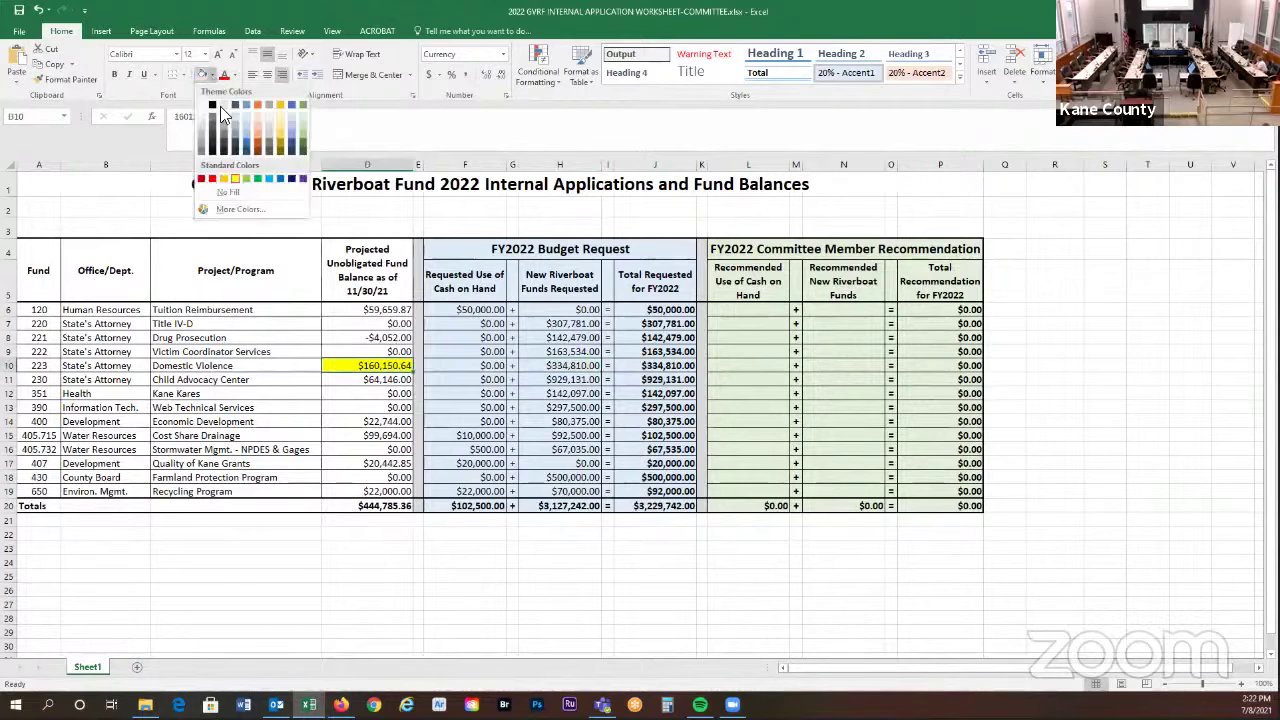
click(228, 192)
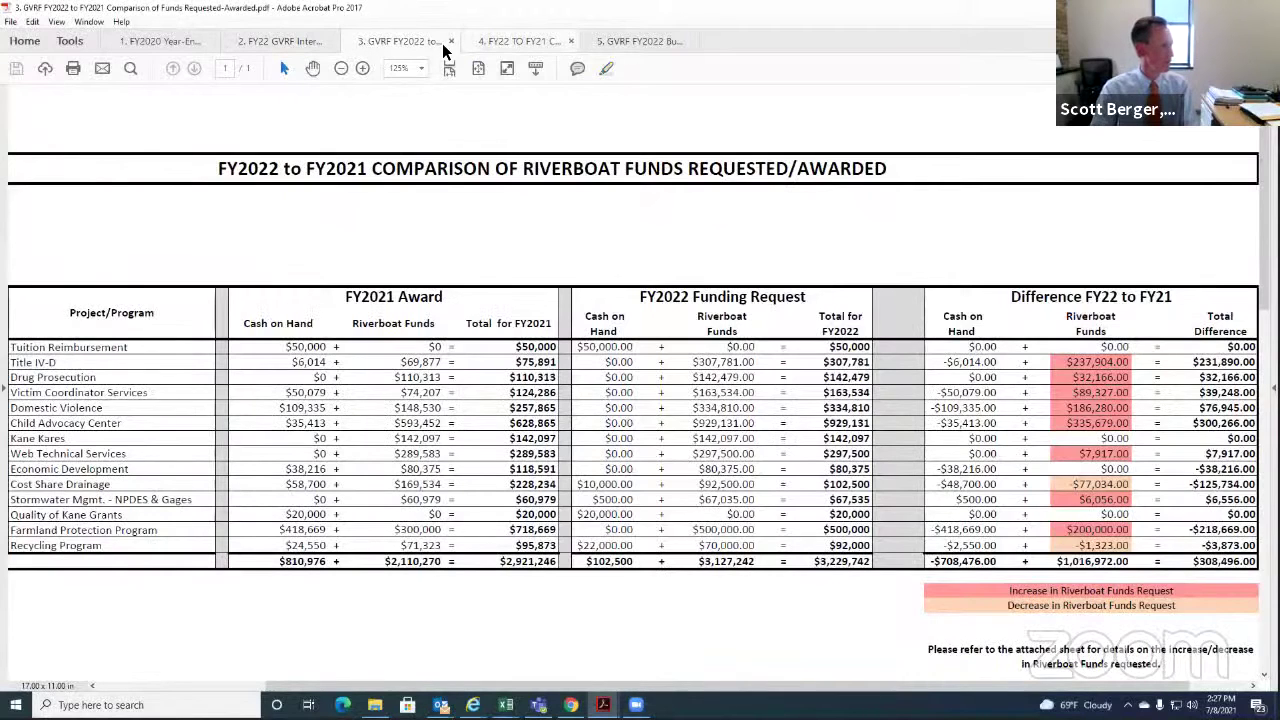
Switch to the FY2022 Budget Worksheet draft PDF and select the Riverboat Proceeds figure for Fund 120
click(515, 41)
click(630, 41)
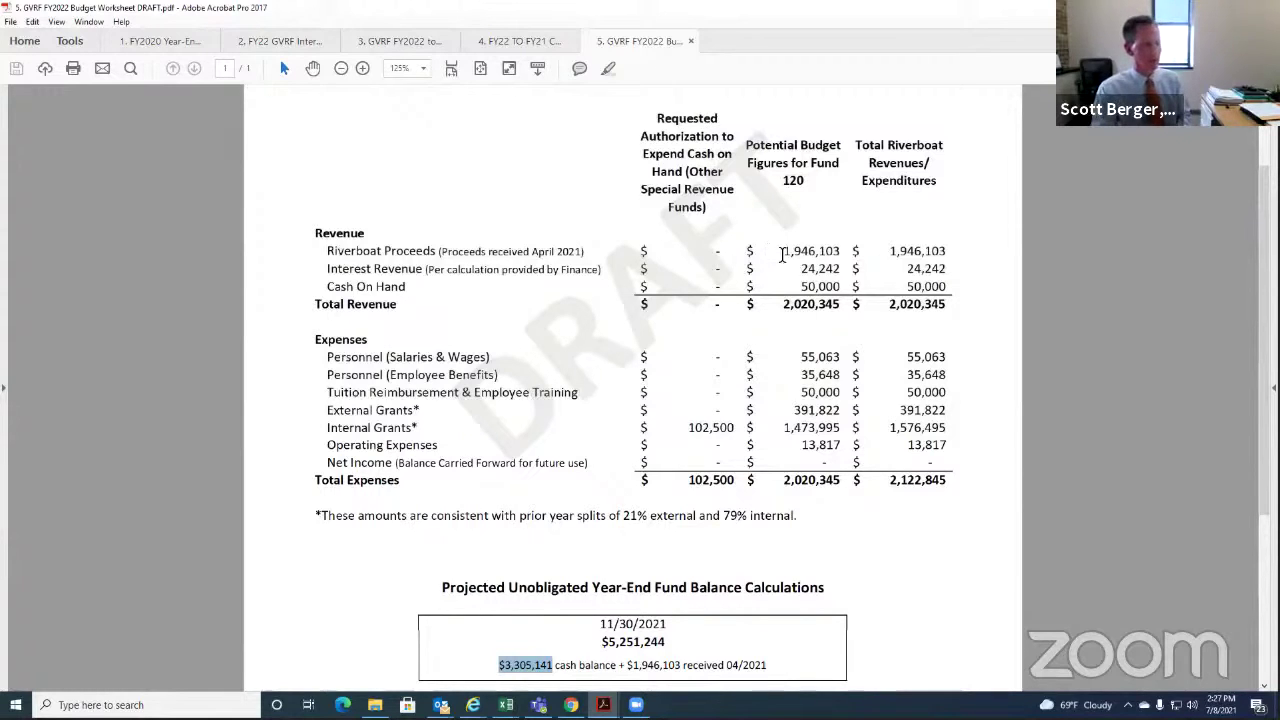
drag(783, 251, 837, 255)
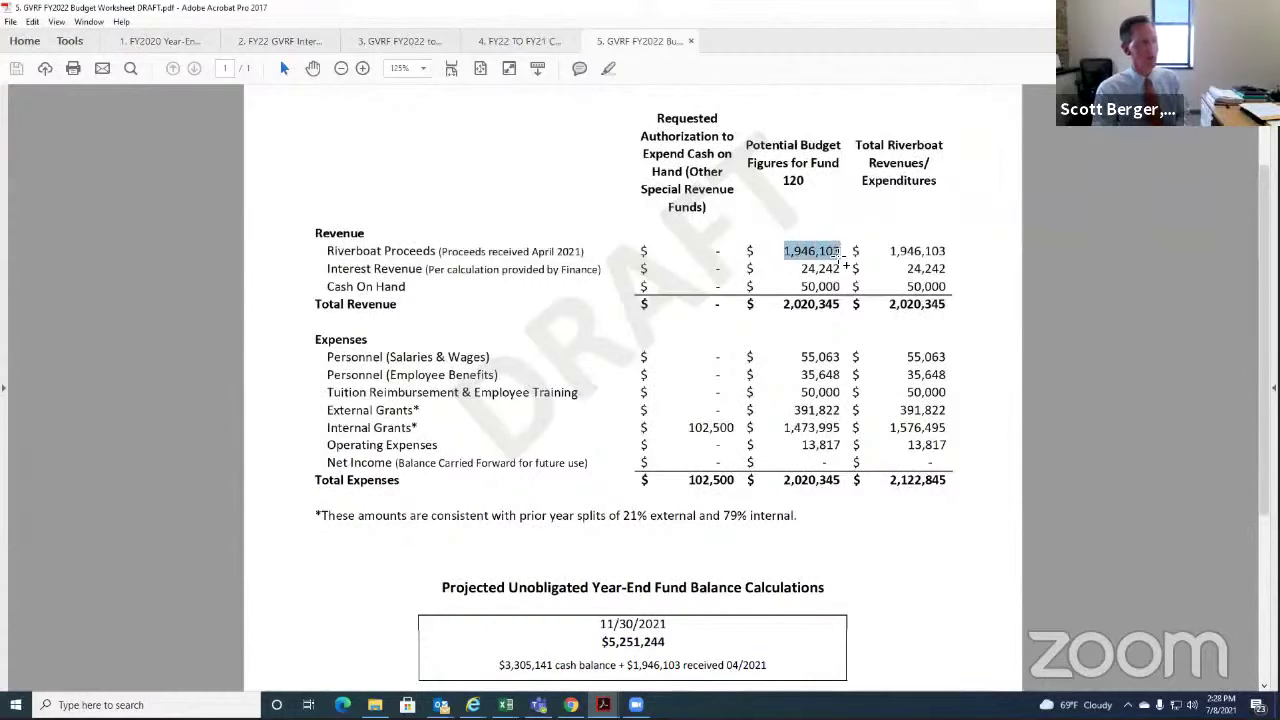